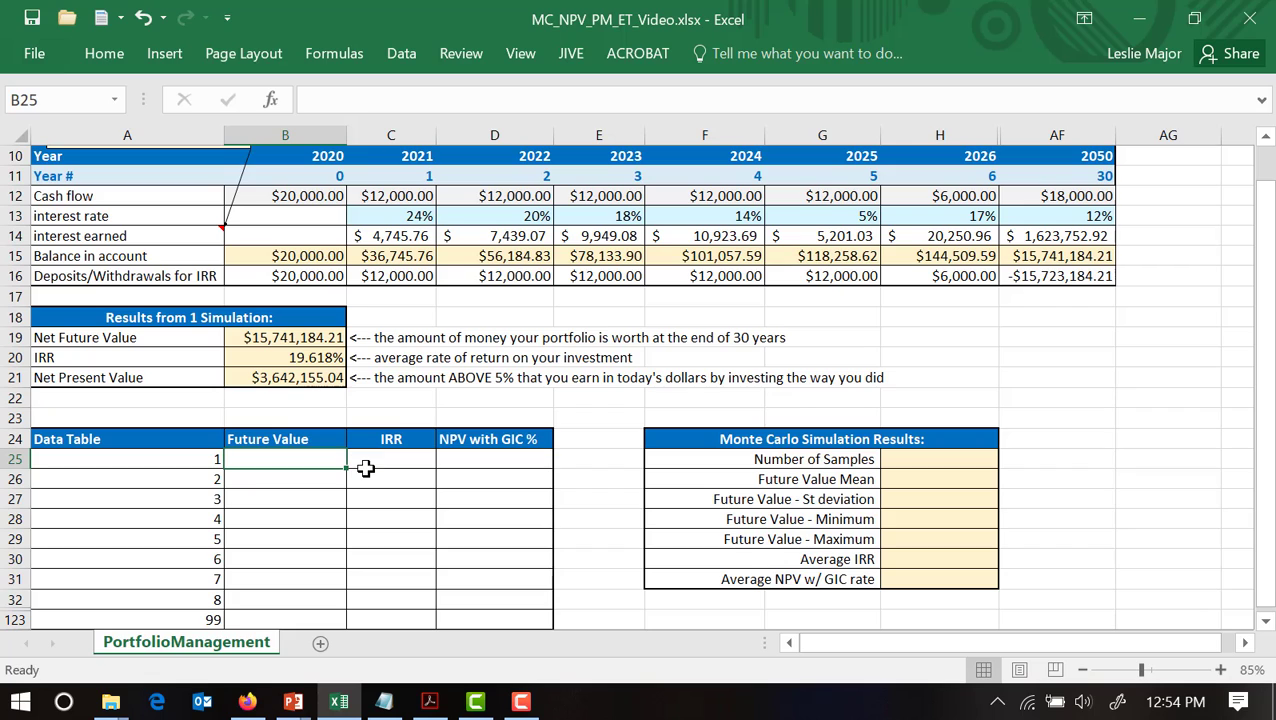
- Link the data table's first Future Value and IRR cells to the single-simulation results with =B19 in B25 and =B20 in C25
text(=)
click(292, 338)
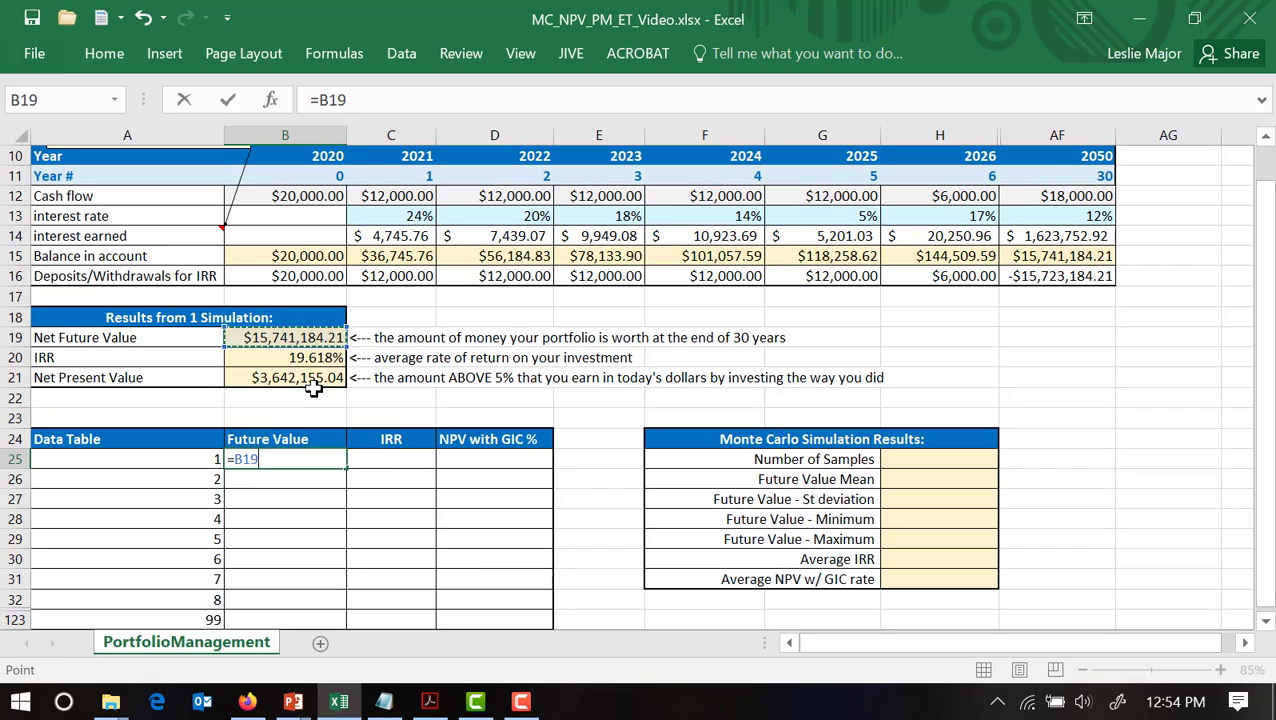
key(Return)
click(386, 462)
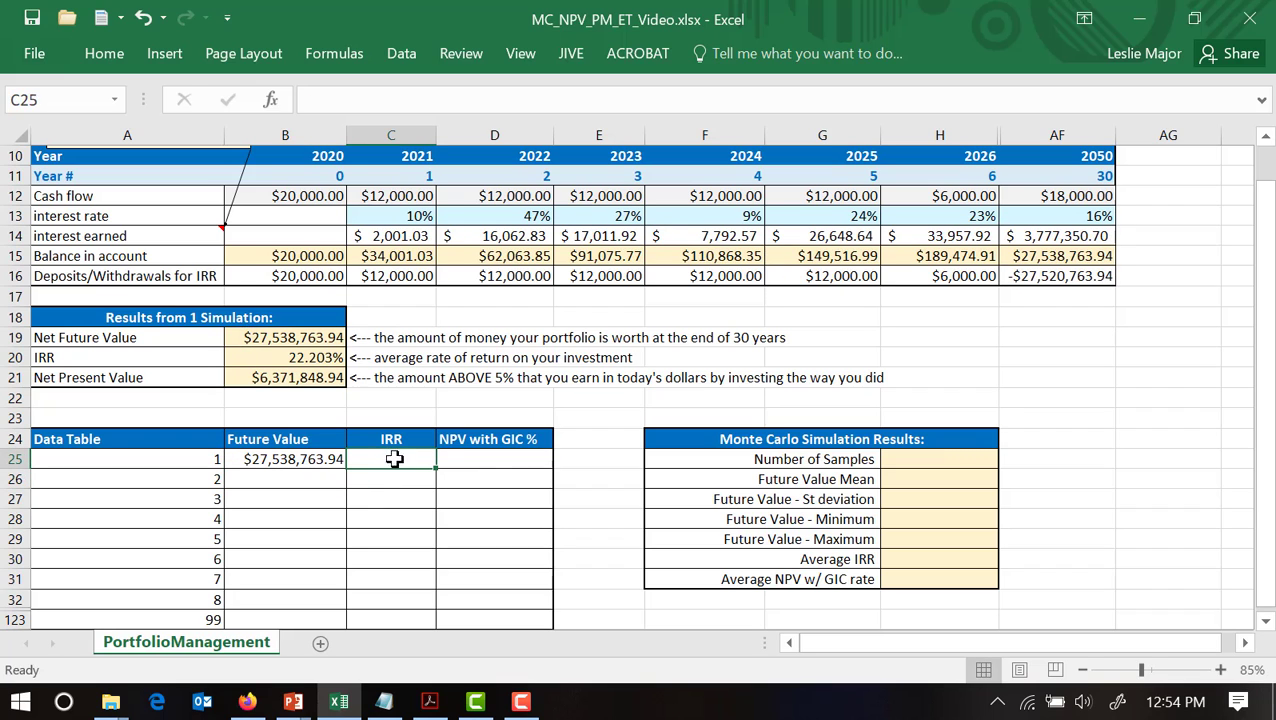
text(=)
click(334, 357)
key(Return)
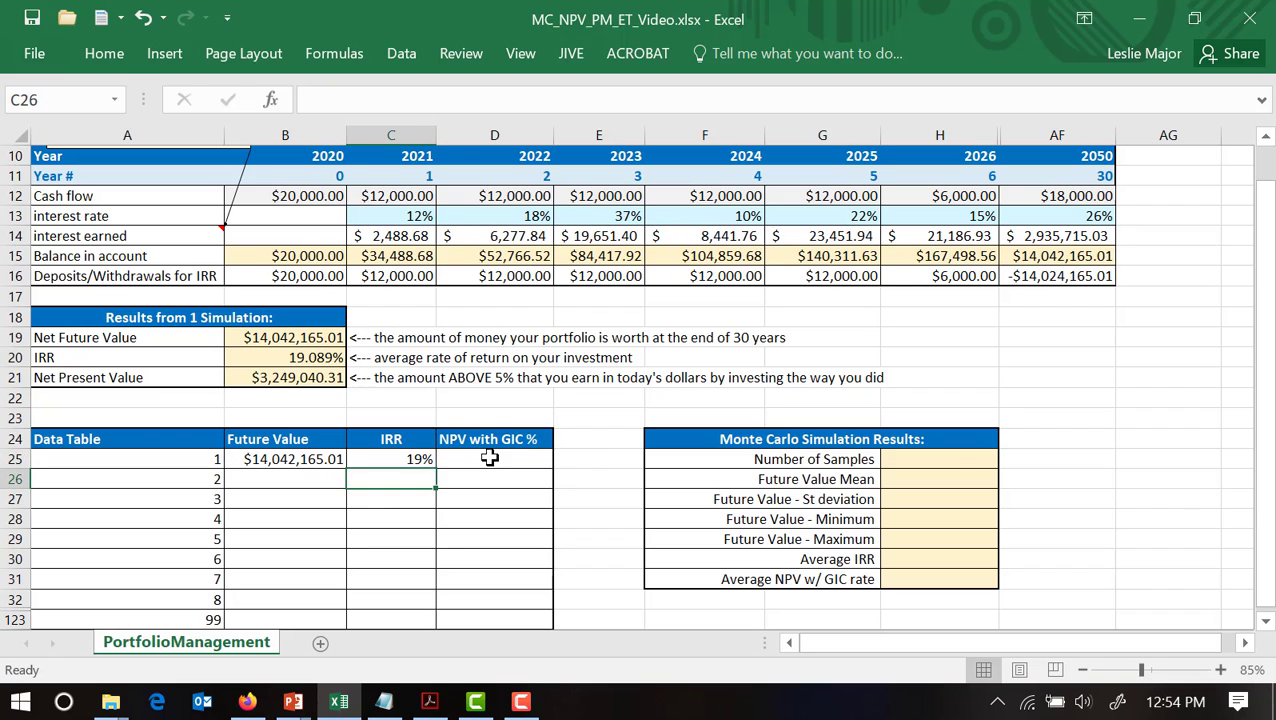
- Link the first NPV with GIC % cell, D25, to the simulation's Net Present Value with =B21
click(525, 465)
text(=)
click(272, 378)
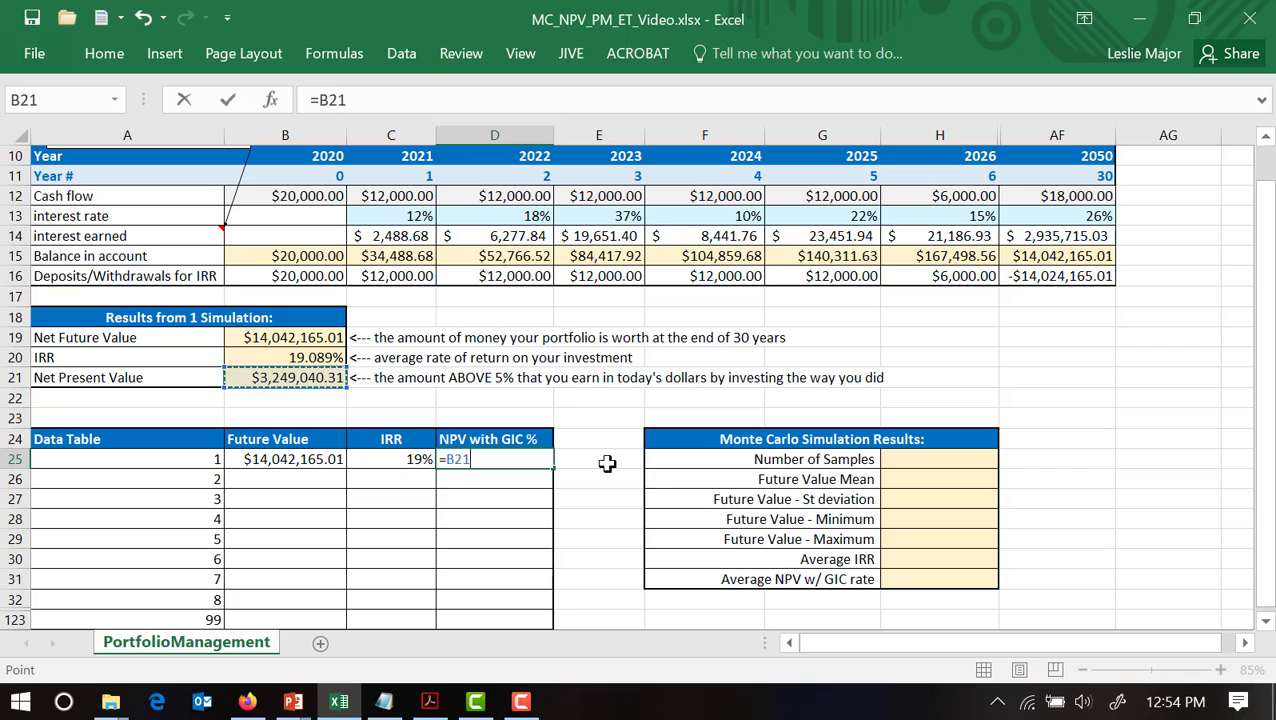
key(Return)
- Review the formulas in B25, C25 and D25 against the single-simulation result cells they reference
click(313, 455)
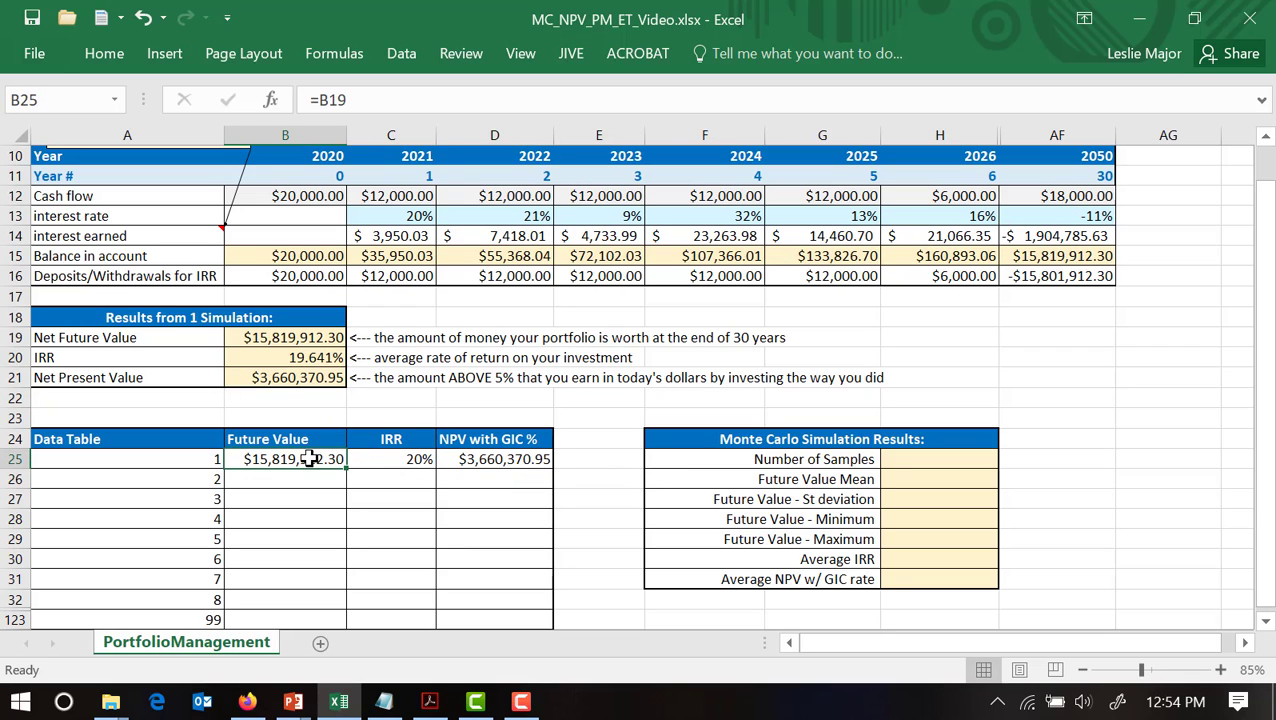
double_click(311, 459)
key(Return)
click(390, 459)
text(=)
click(290, 357)
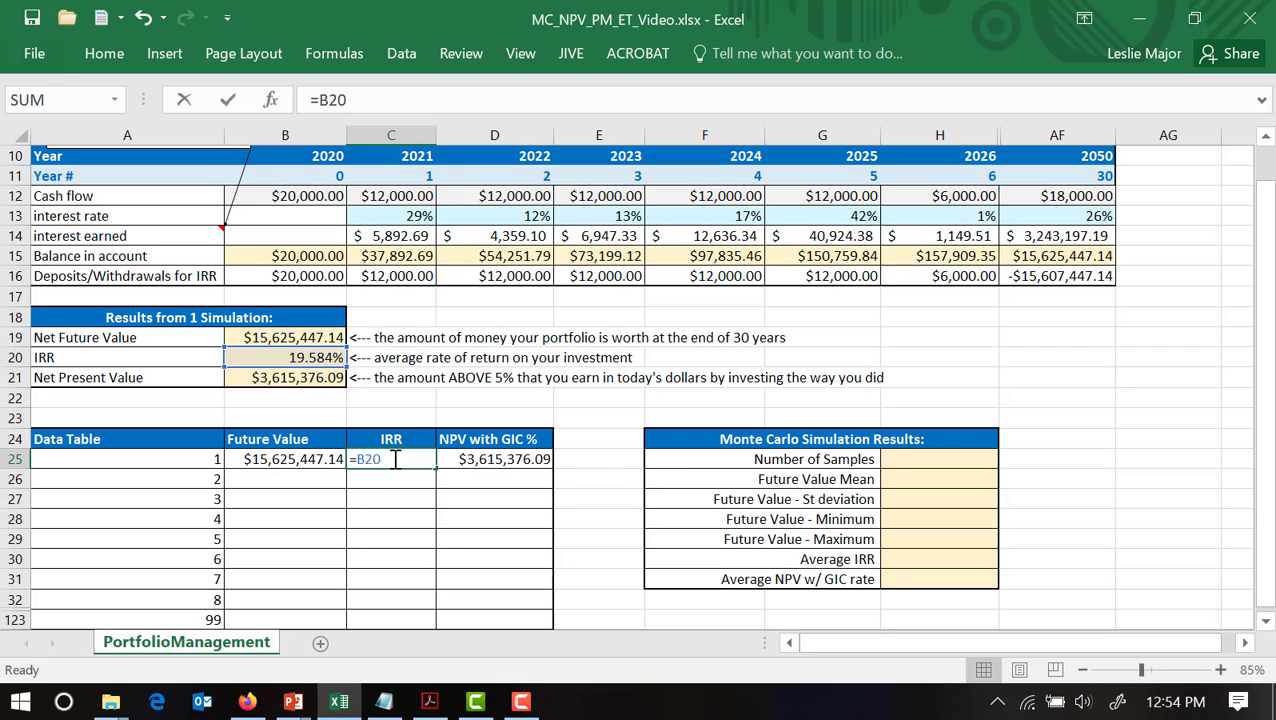
click(482, 459)
text(=)
click(314, 380)
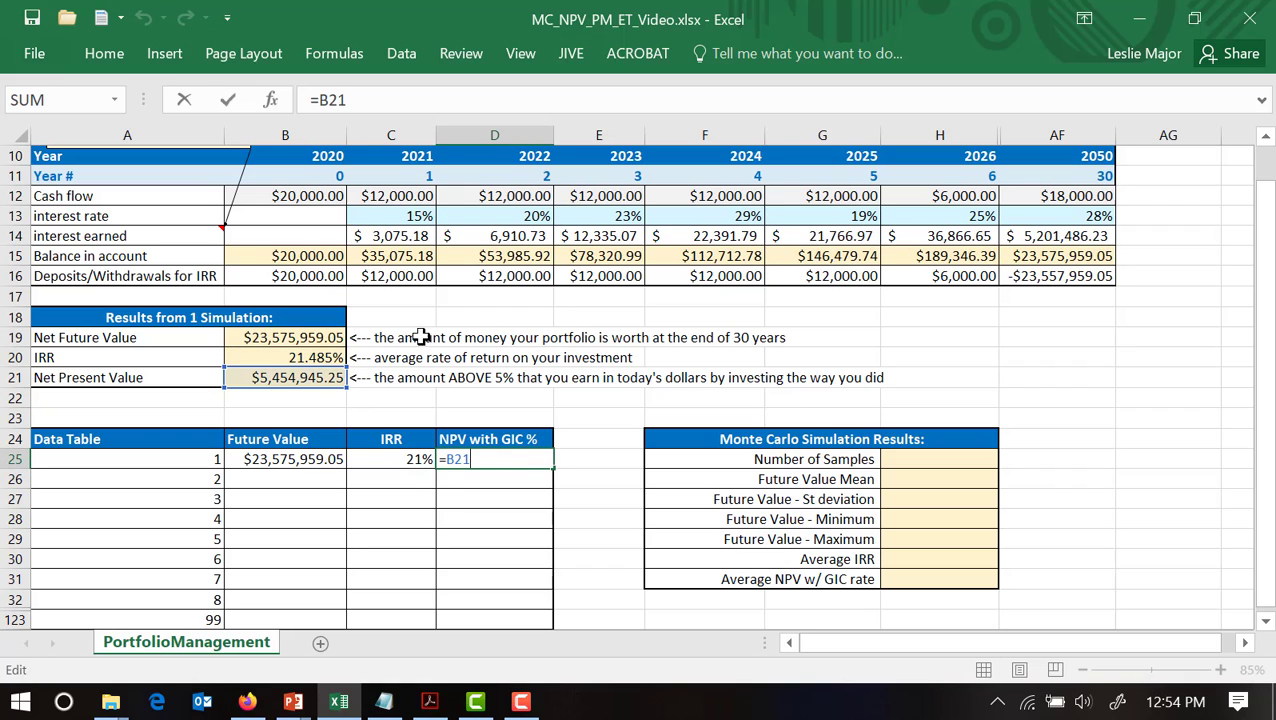
key(Return)
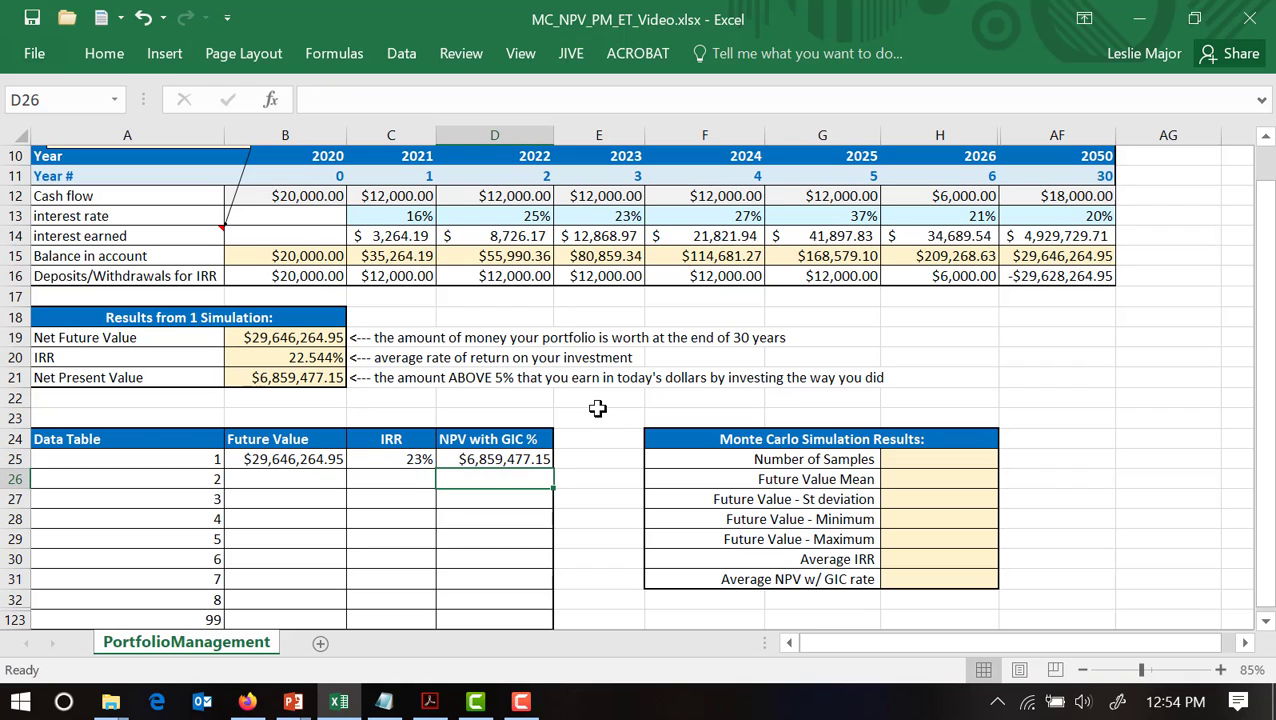
- Create a What-If data table over A25:D124, using the empty cell AF20 as the column input cell and no row input cell
click(574, 422)
click(194, 455)
drag(194, 455, 474, 594)
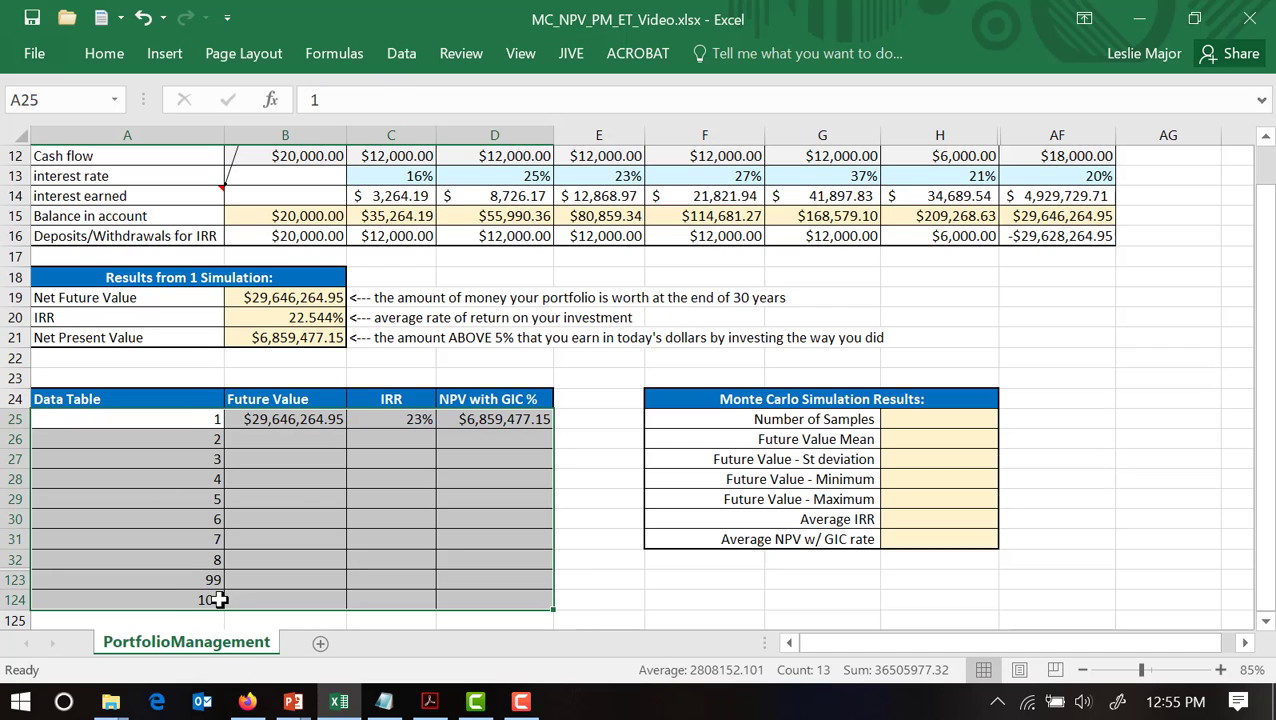
click(401, 53)
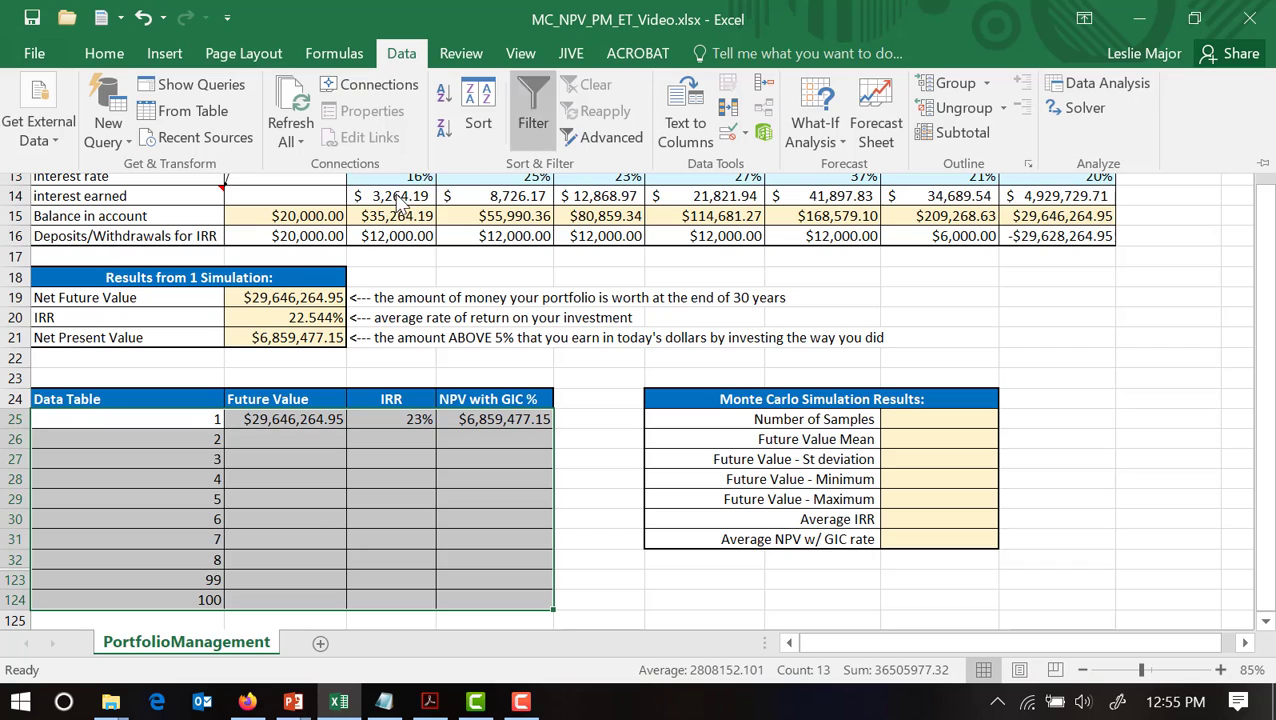
click(798, 136)
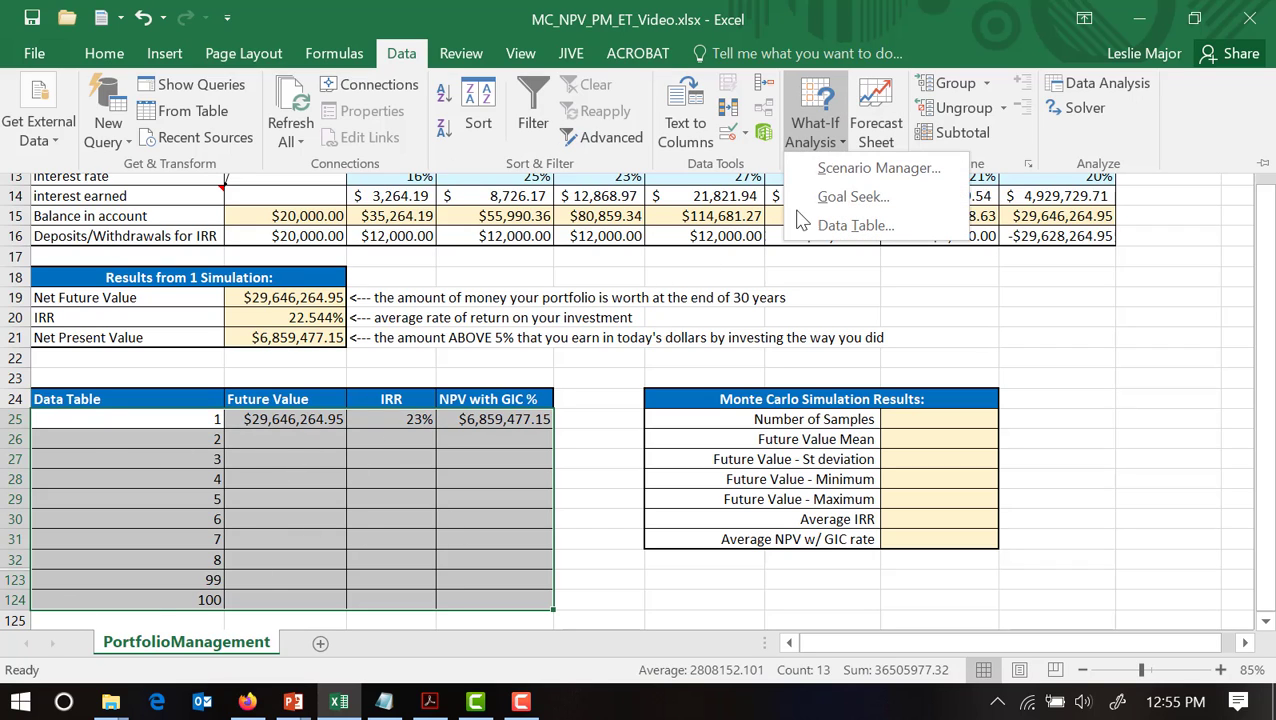
click(850, 225)
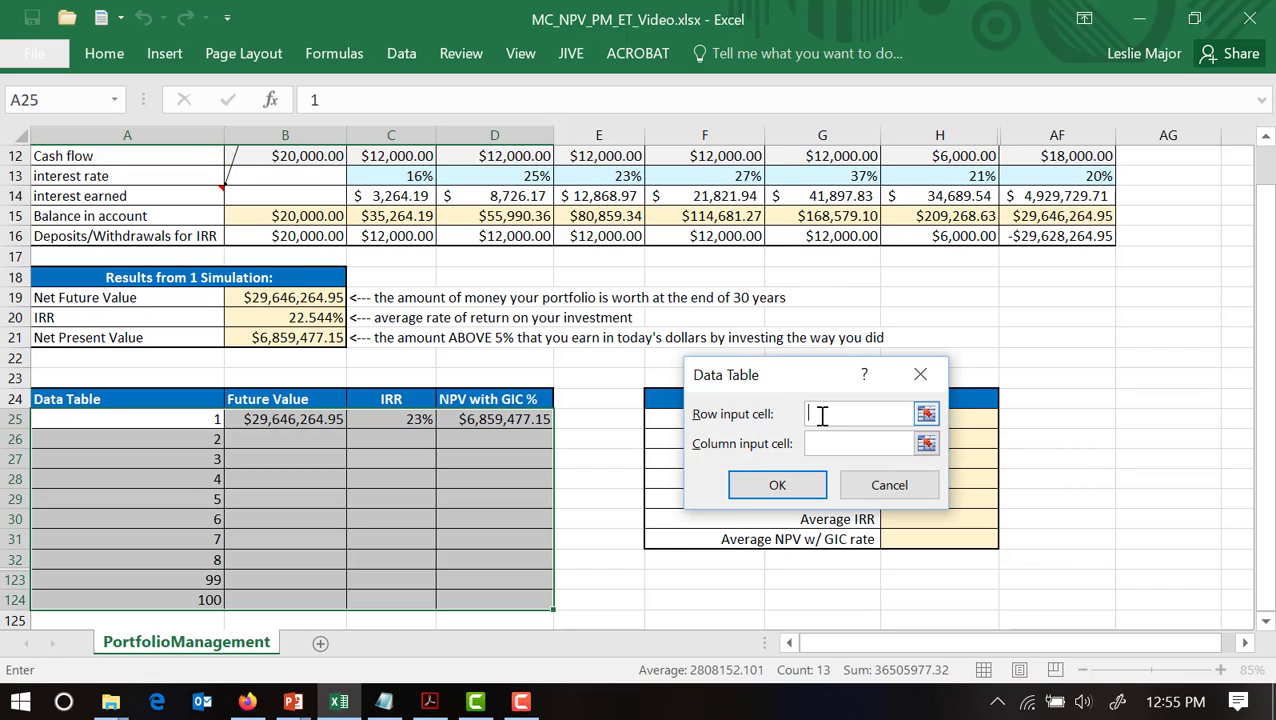
click(825, 446)
click(1090, 317)
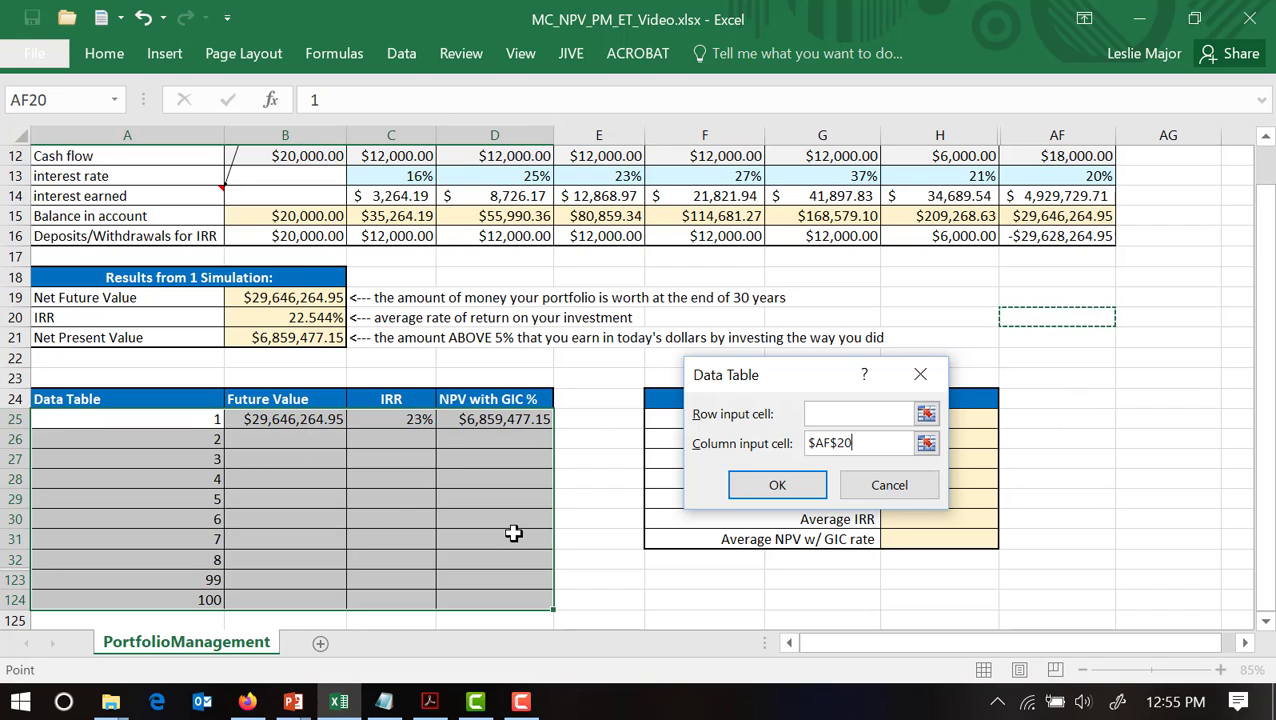
click(775, 484)
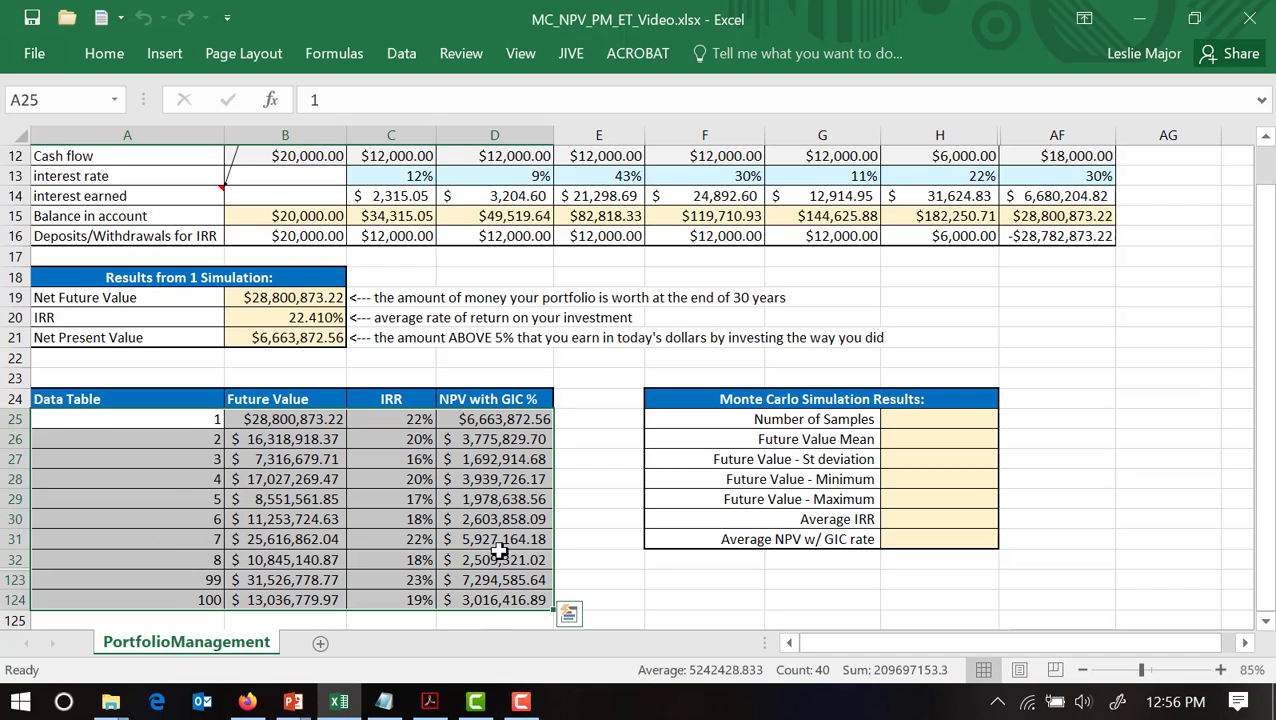
- Examine the data table's sample numbers, the linked formulas in row 25 and the TABLE formulas in the rows below
drag(170, 600, 180, 425)
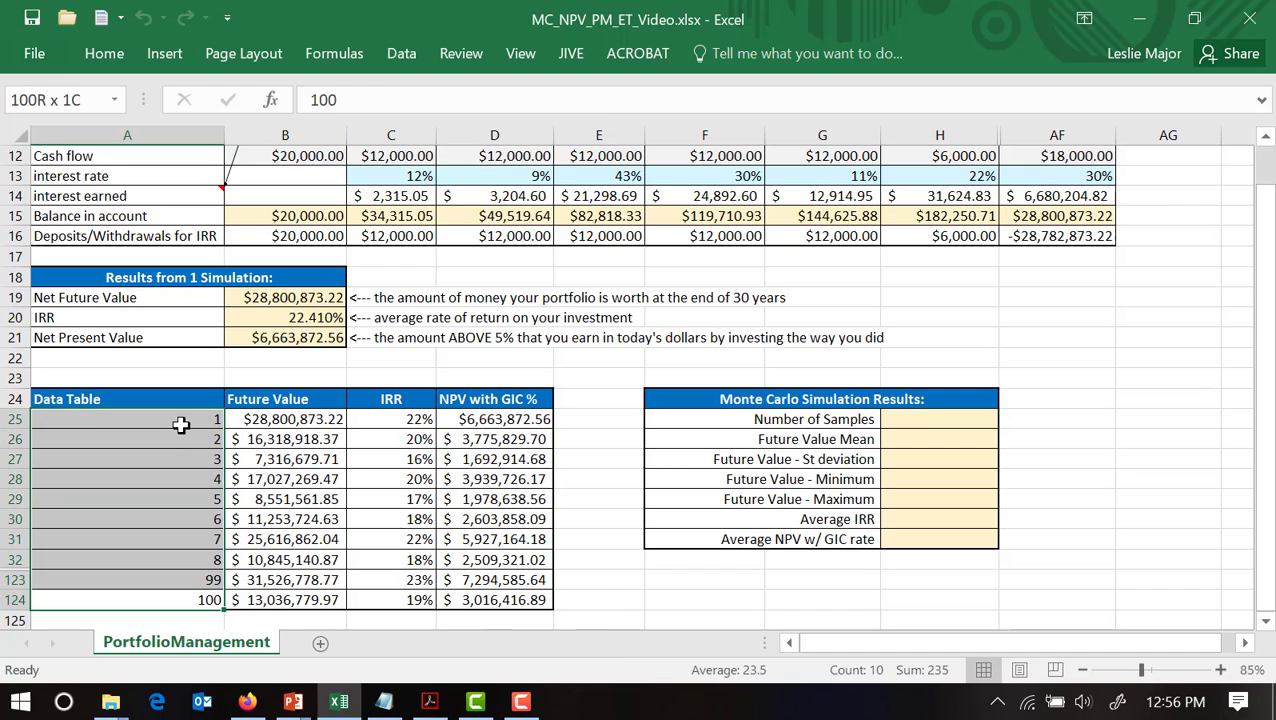
click(310, 495)
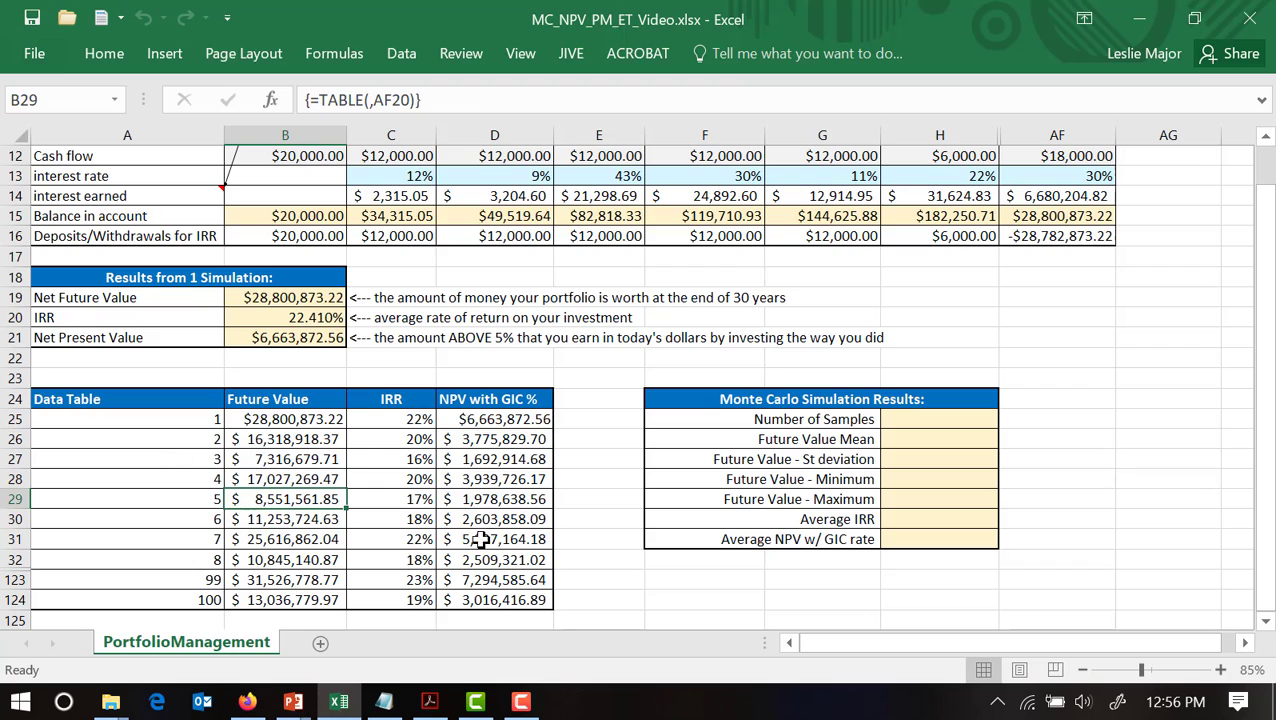
click(289, 462)
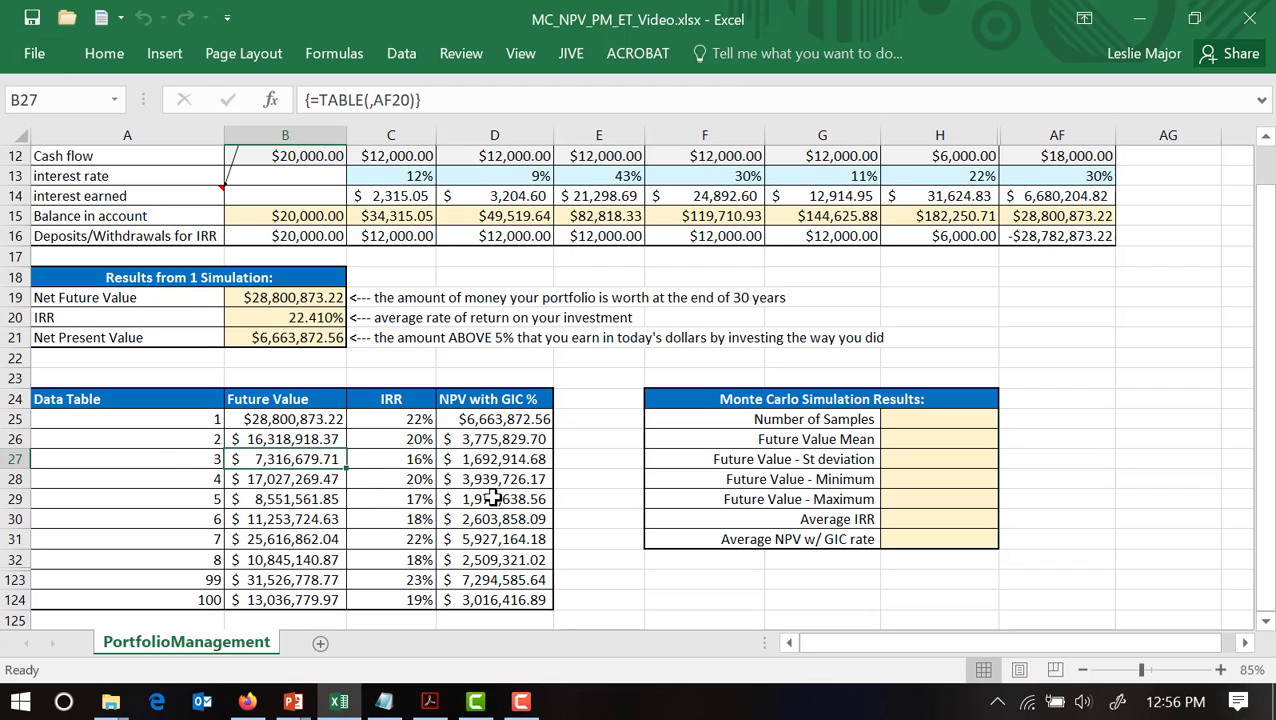
click(310, 425)
click(400, 420)
click(458, 419)
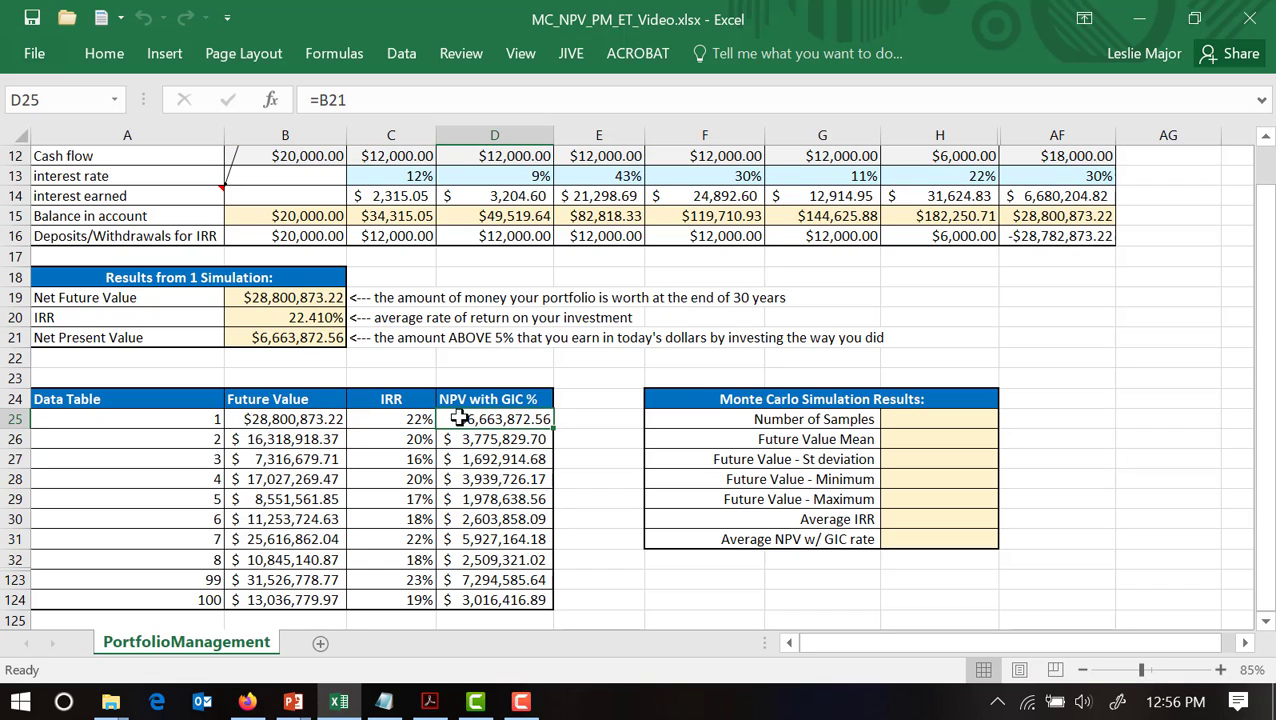
drag(232, 418, 462, 418)
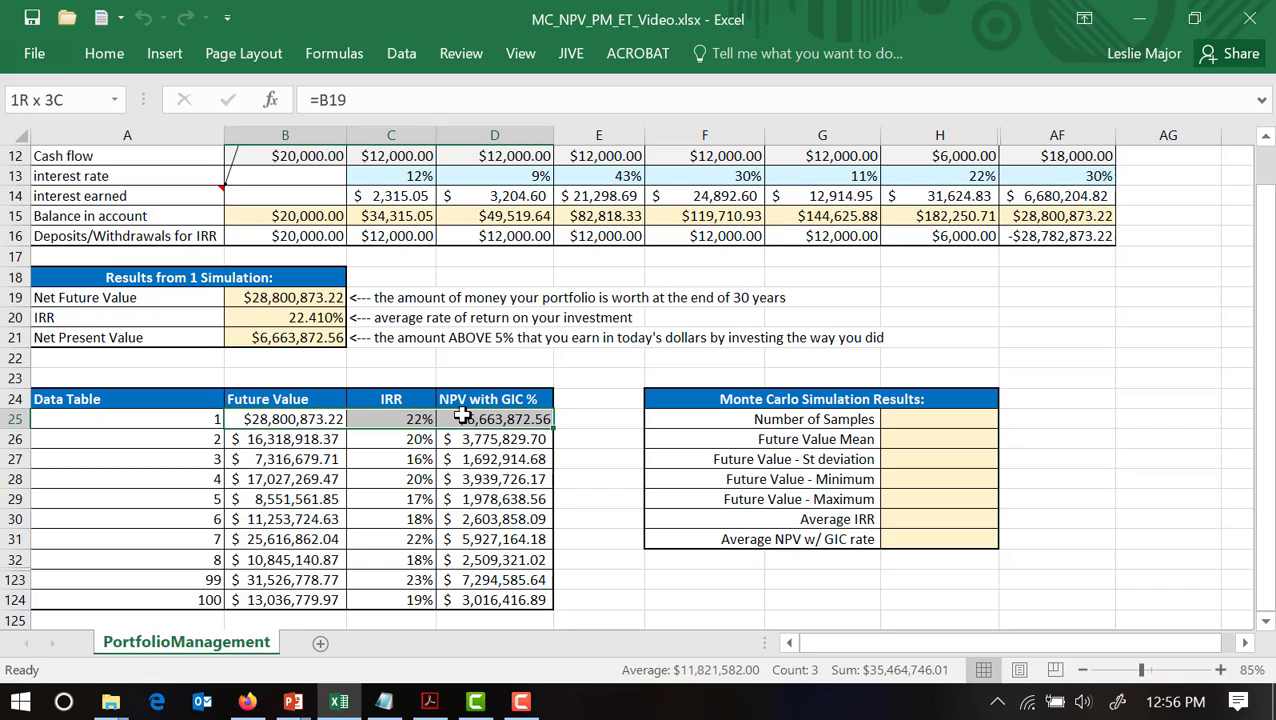
drag(228, 437, 490, 598)
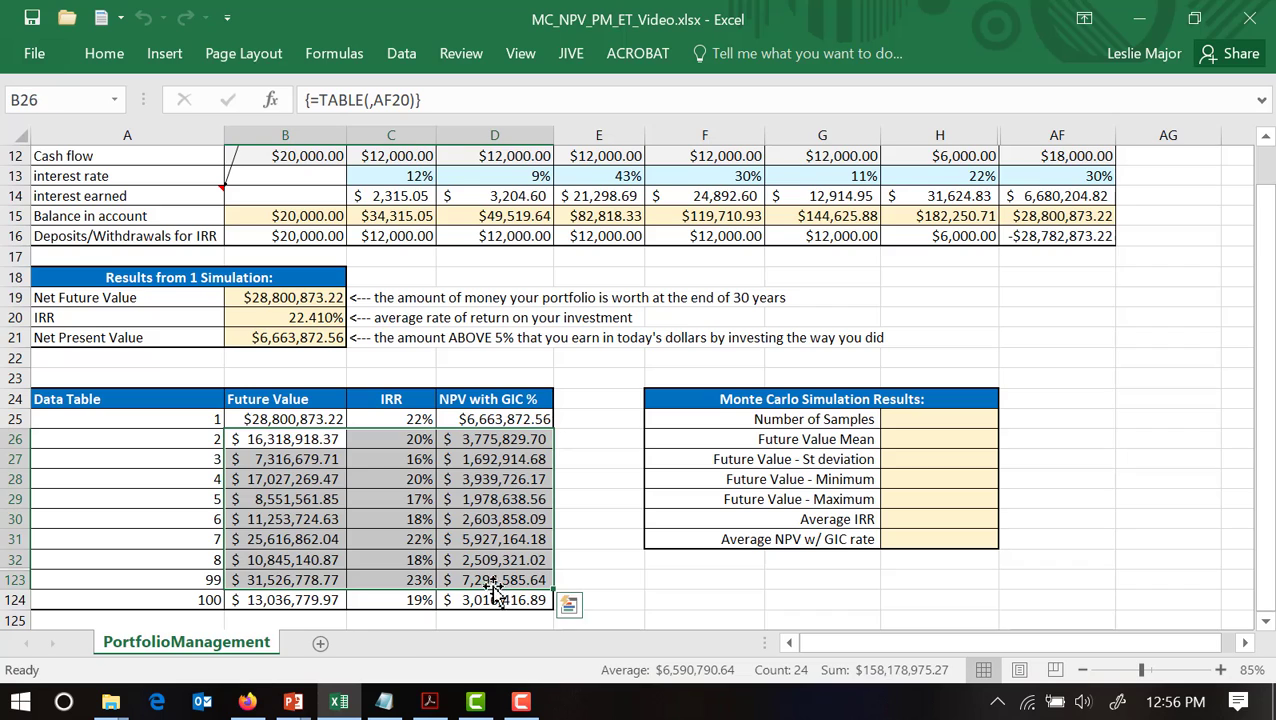
click(310, 459)
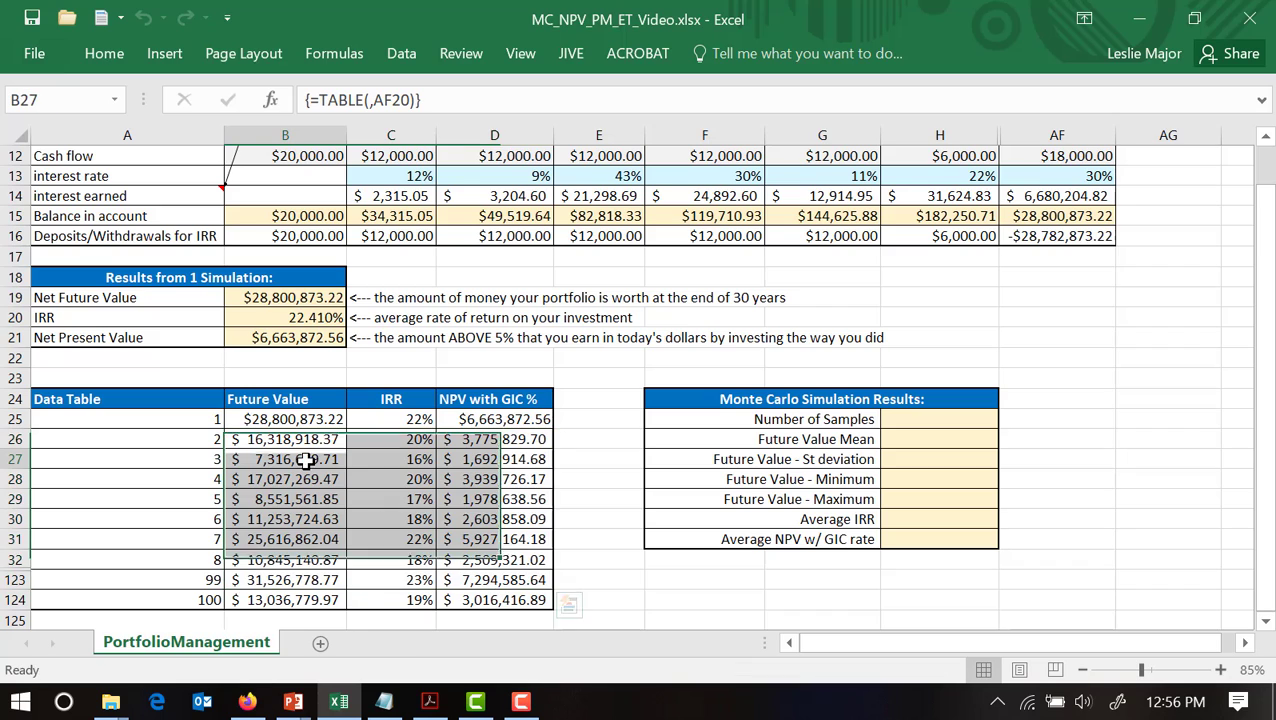
- Unhide the year columns between H and AF
click(888, 420)
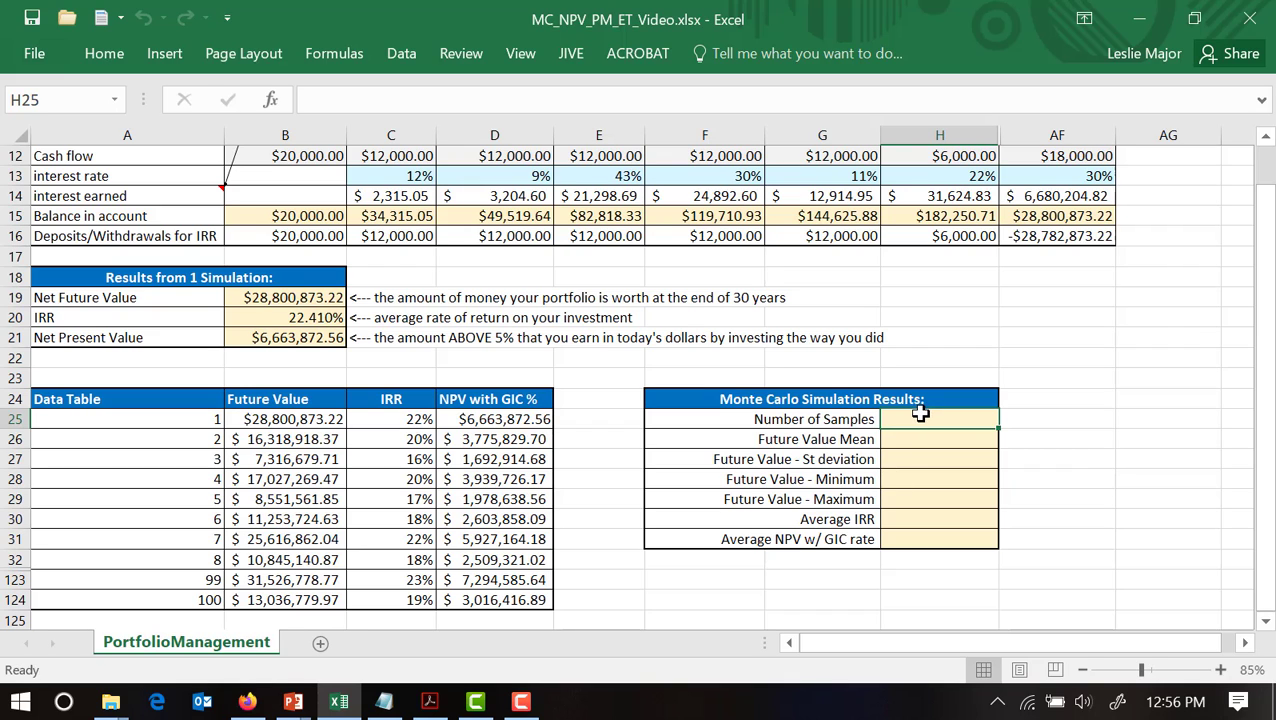
click(1100, 363)
drag(975, 125, 1028, 134)
right_click(1036, 136)
click(1096, 479)
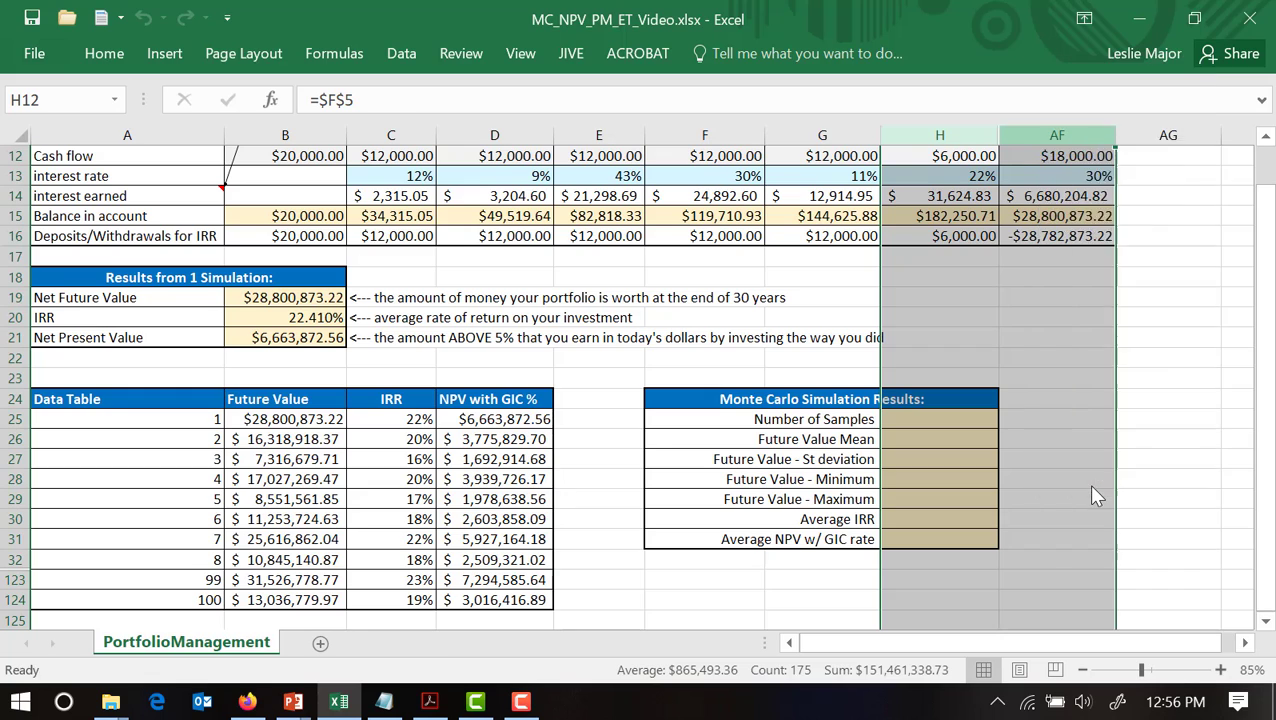
click(1006, 362)
click(959, 371)
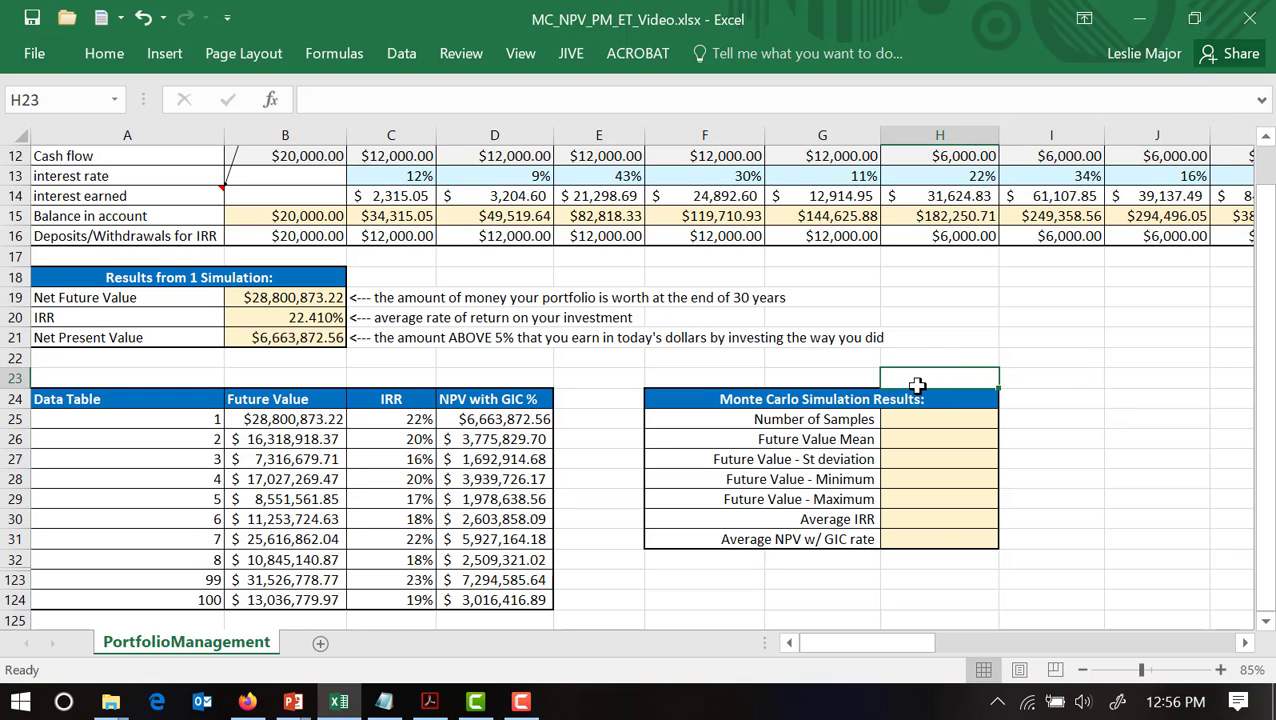
- Enter 100 as the Number of Samples in H25 of the Monte Carlo results
click(905, 420)
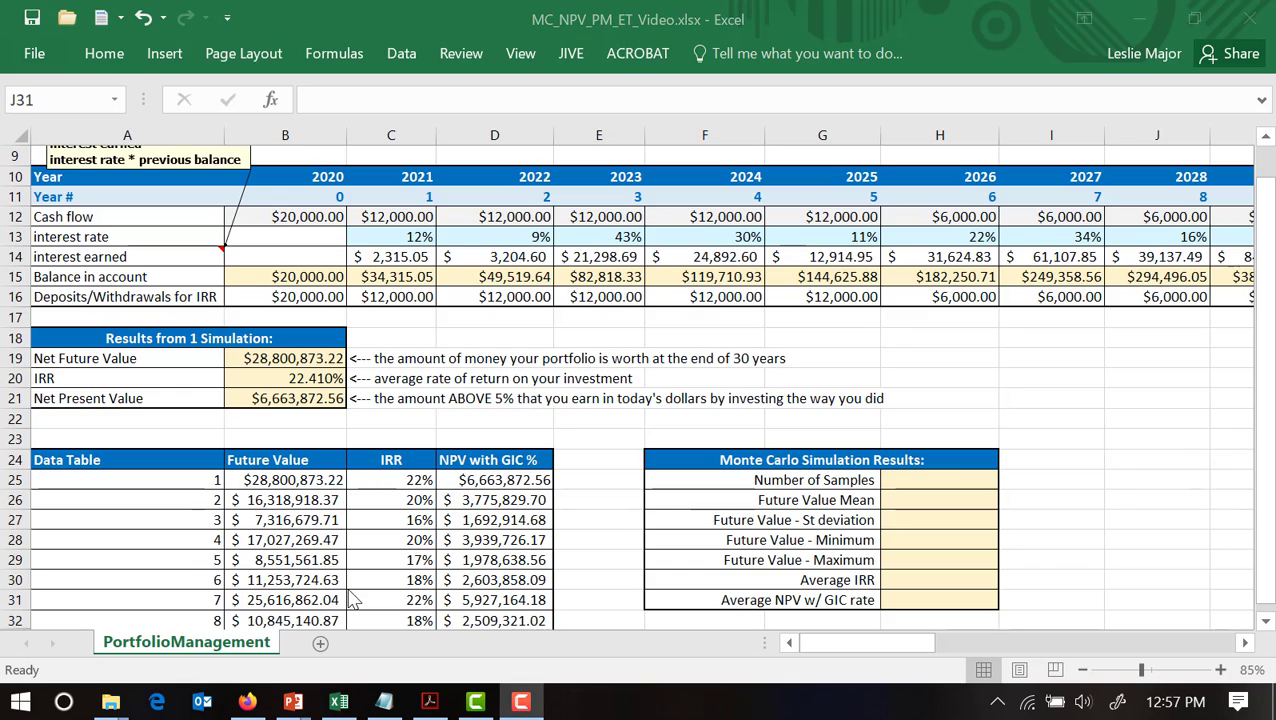
click(940, 480)
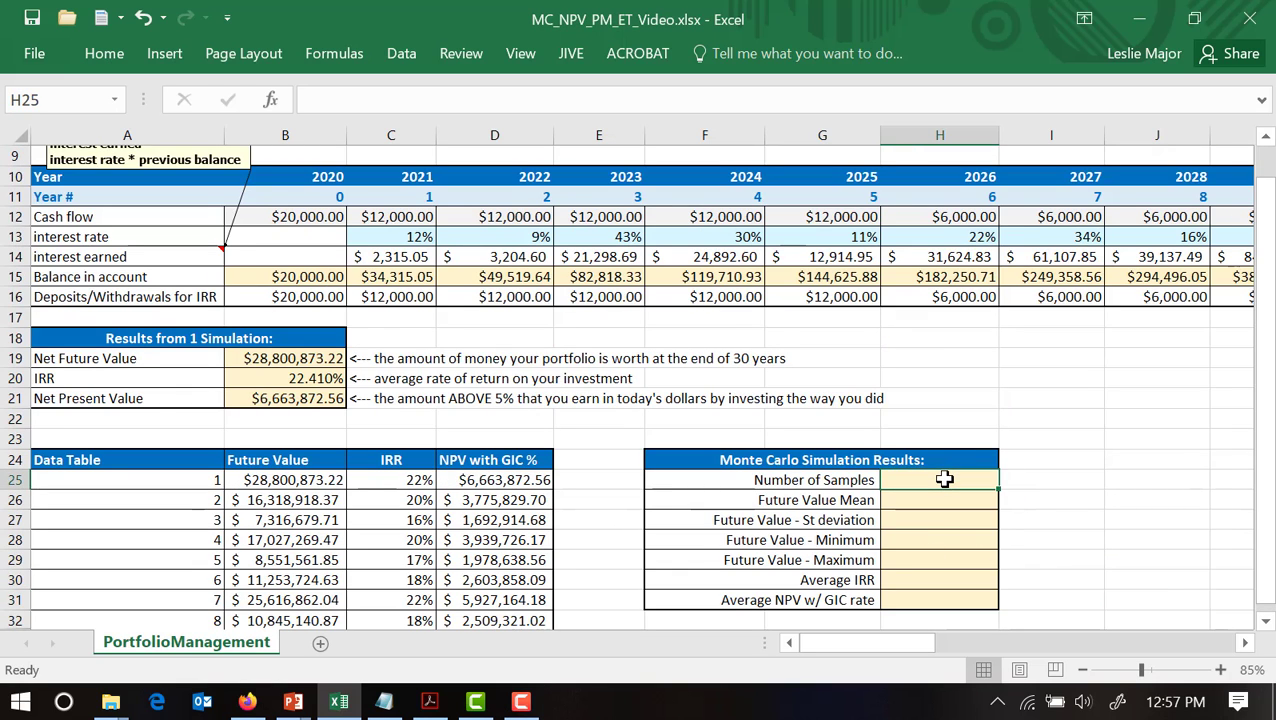
scroll(944, 479, down, 1)
text(100)
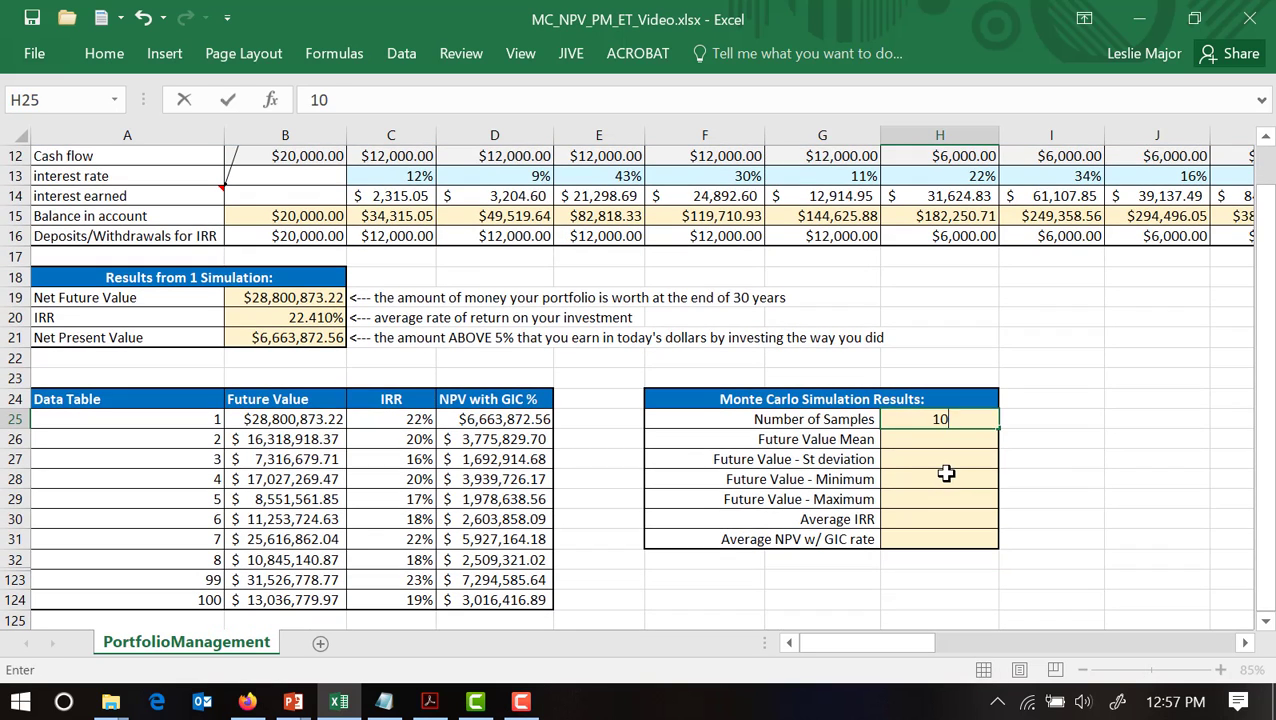
key(Return)
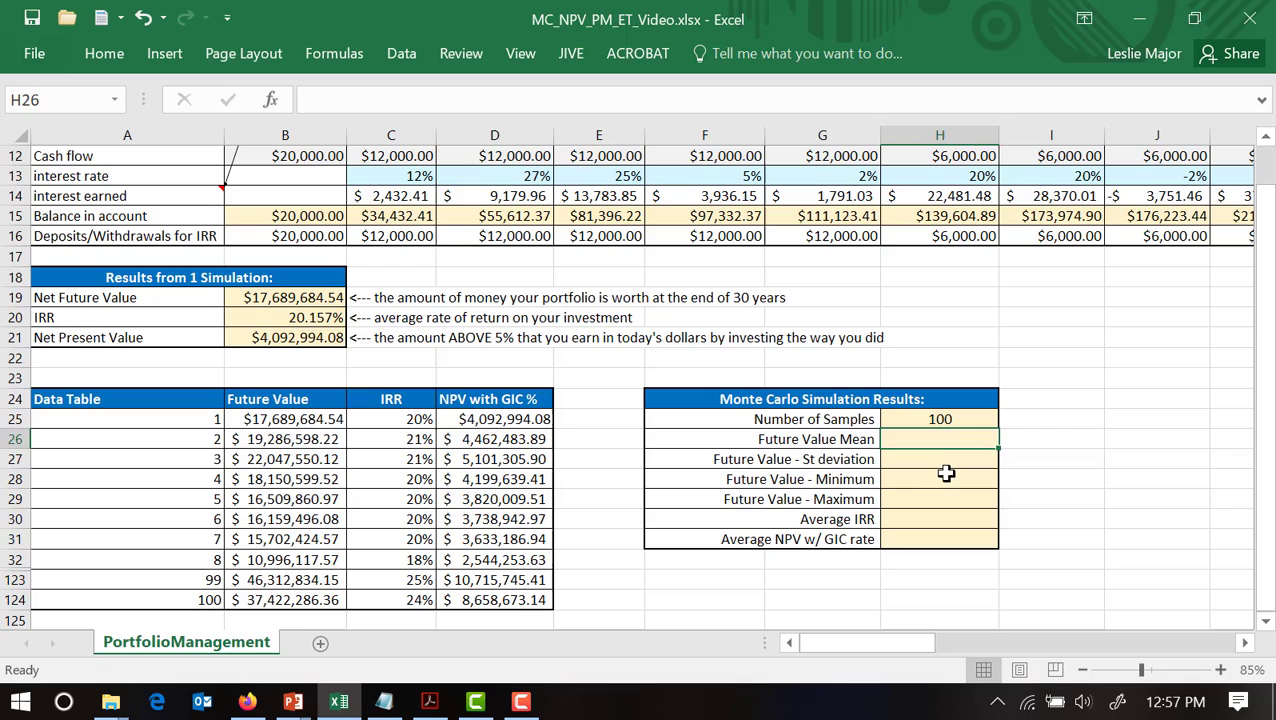
- Calculate the Future Value Mean in H26 with =average(B25:B124)
click(190, 598)
click(828, 442)
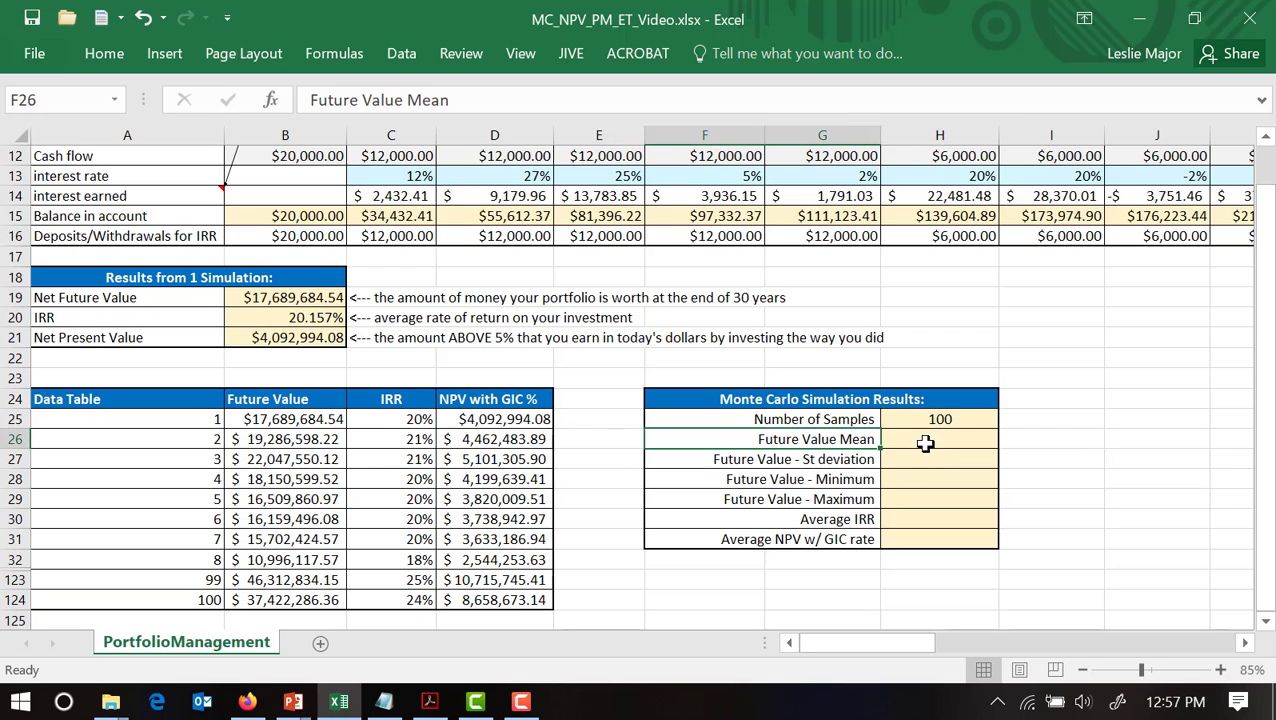
click(925, 444)
text(a)
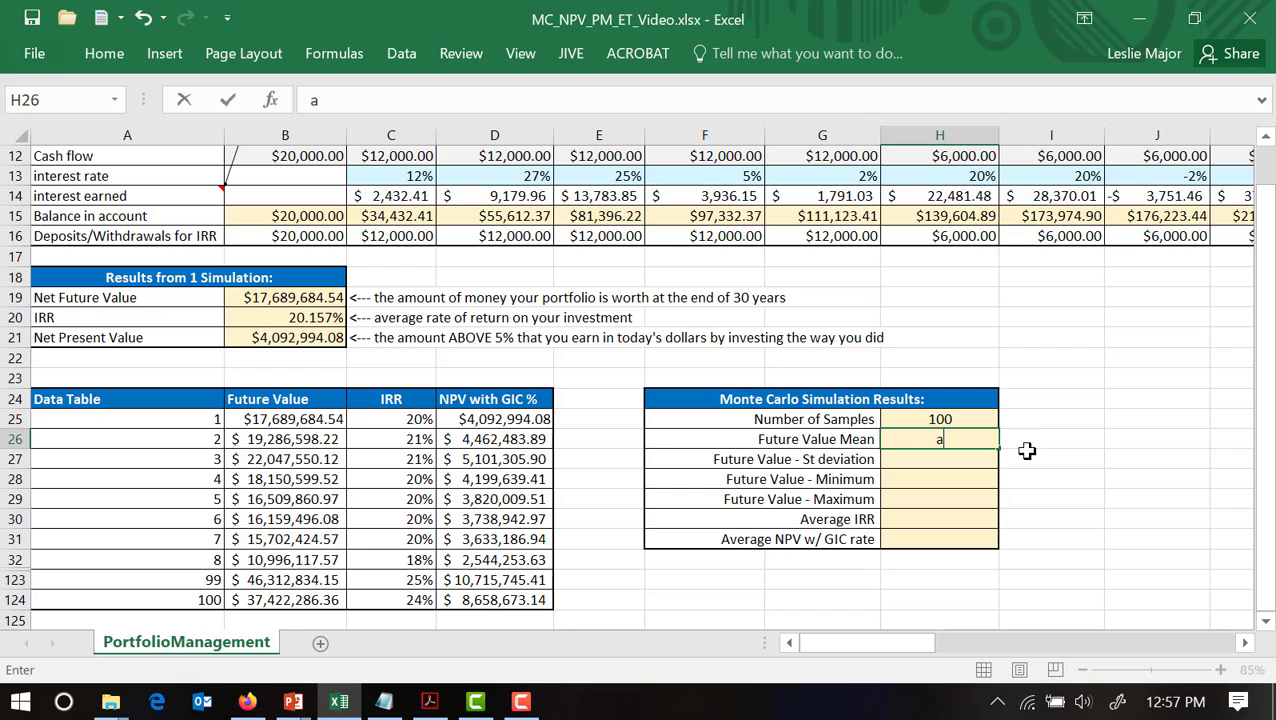
text(=vara)
key(BackSpace)
key(BackSpace)
key(BackSpace)
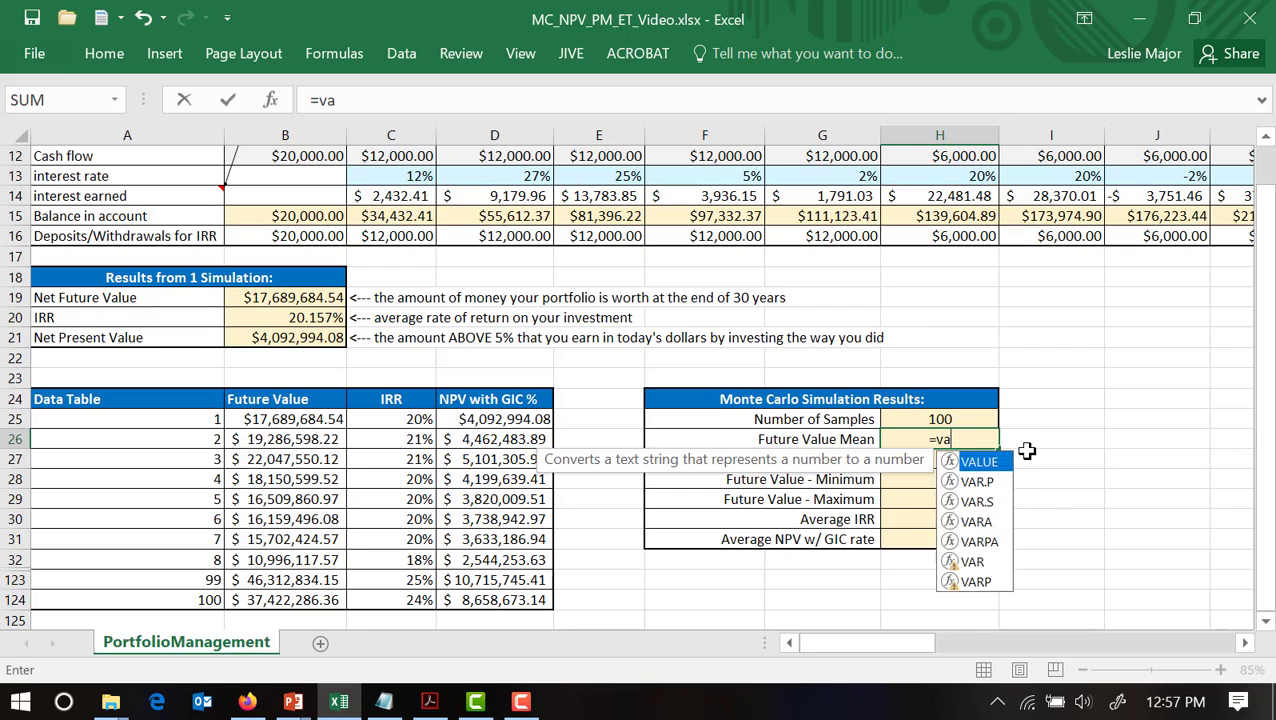
key(BackSpace)
text(average()
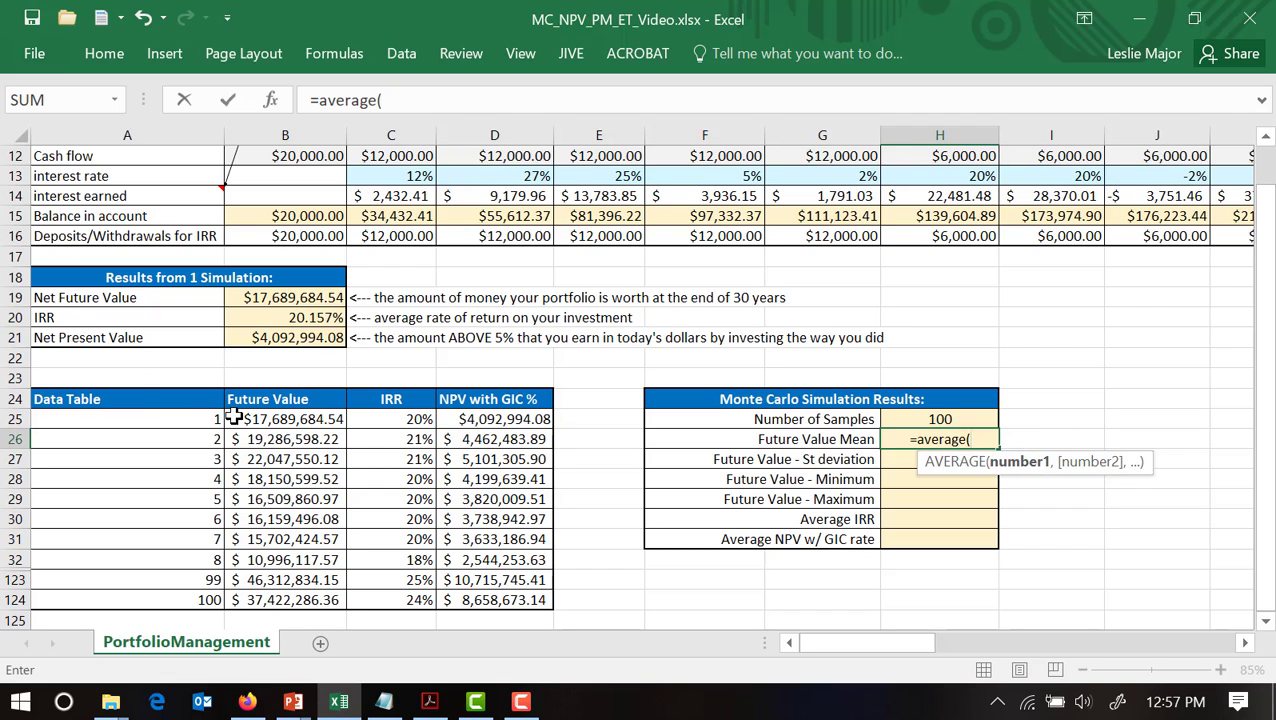
drag(232, 418, 252, 600)
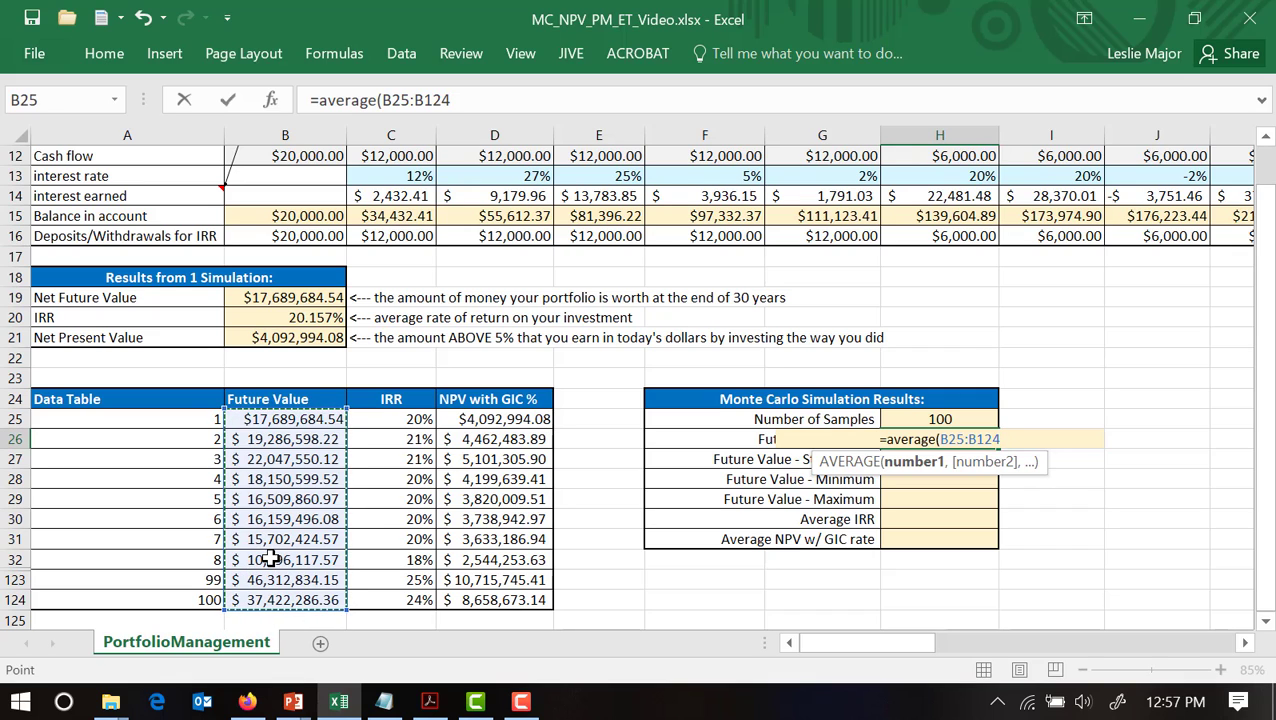
text())
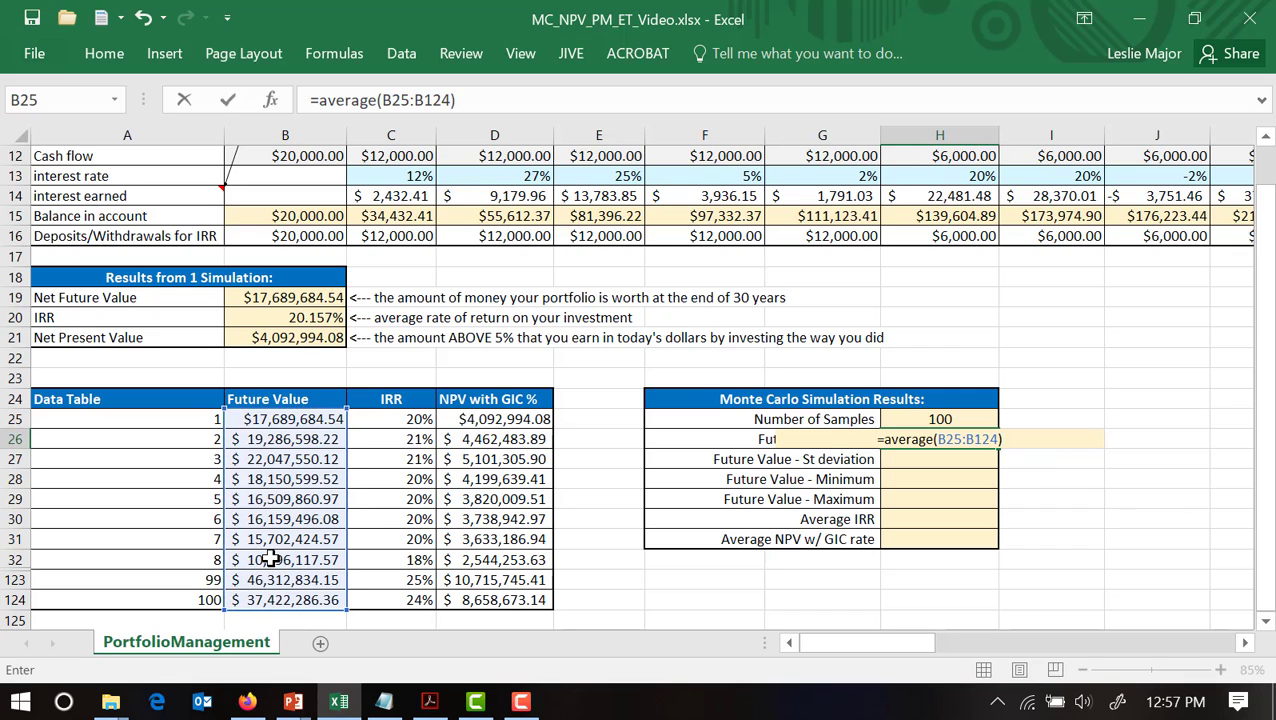
key(Return)
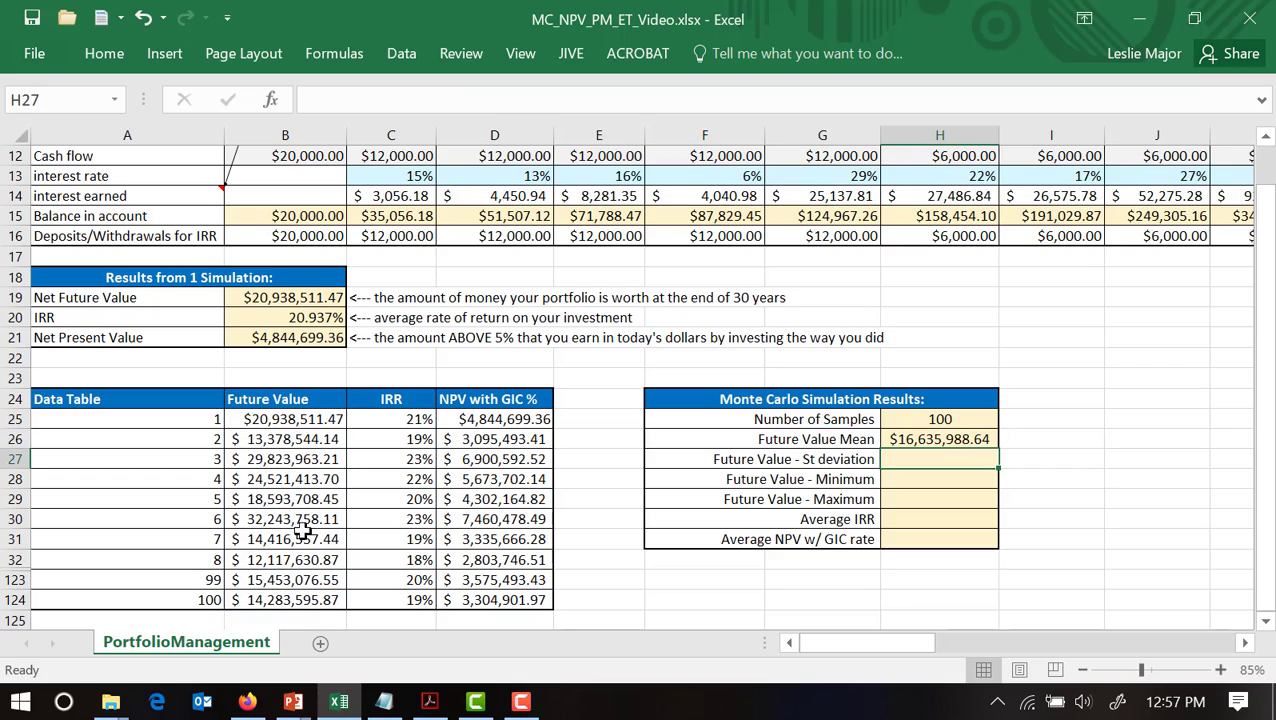
- Calculate the Future Value St deviation in H27 with =stdev.s(B25:B124)
ctrl+scroll(303, 530, up, 1)
drag(836, 643, 820, 660)
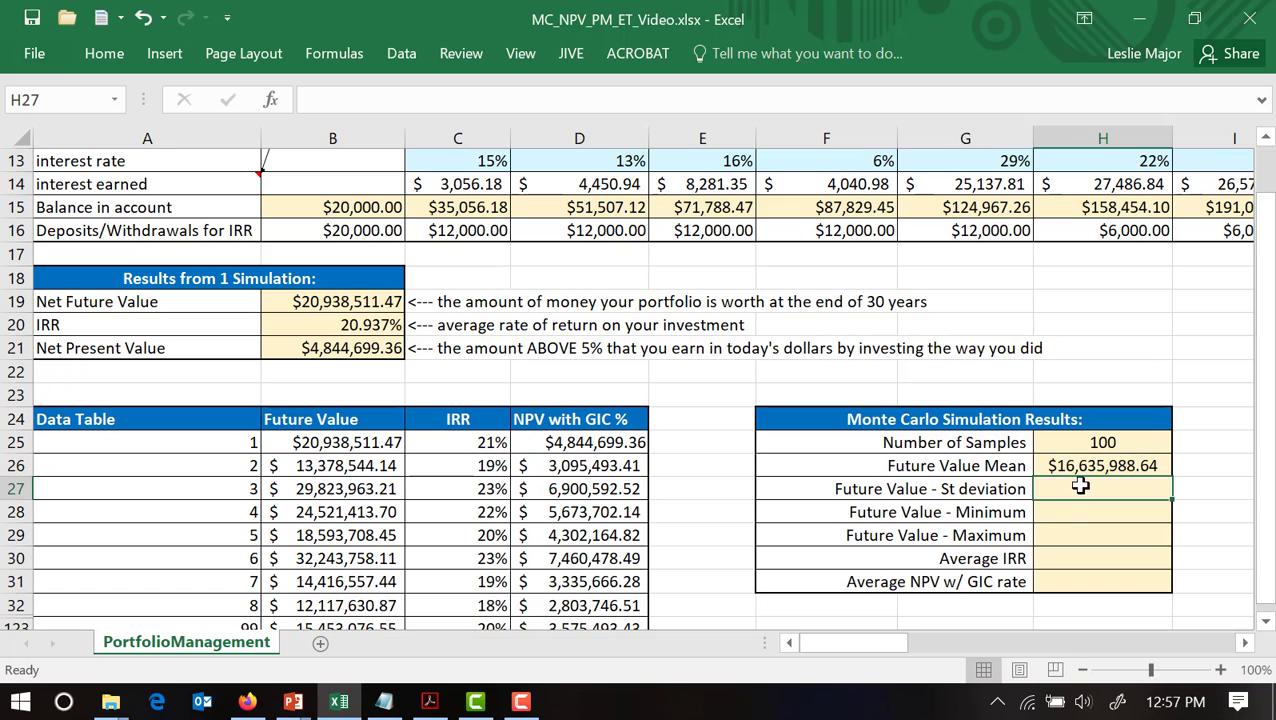
drag(1264, 470, 1266, 410)
click(358, 240)
click(1088, 465)
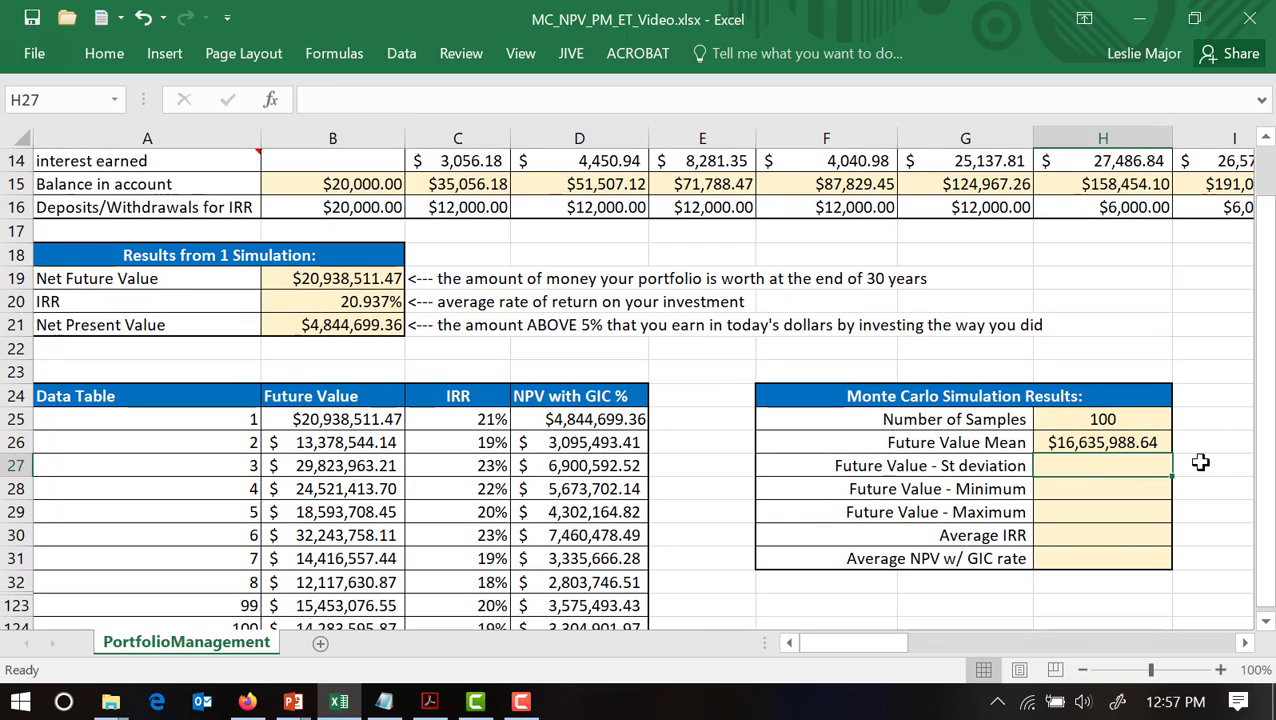
text(=stdev)
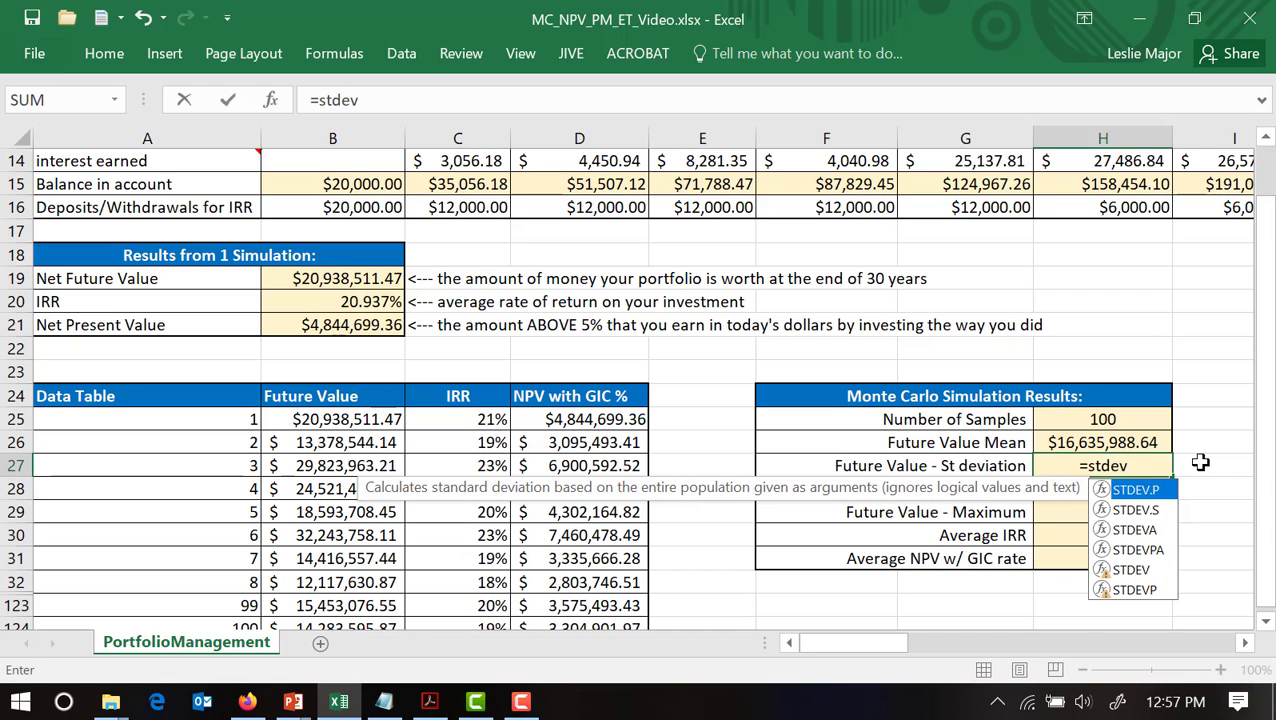
text(.s()
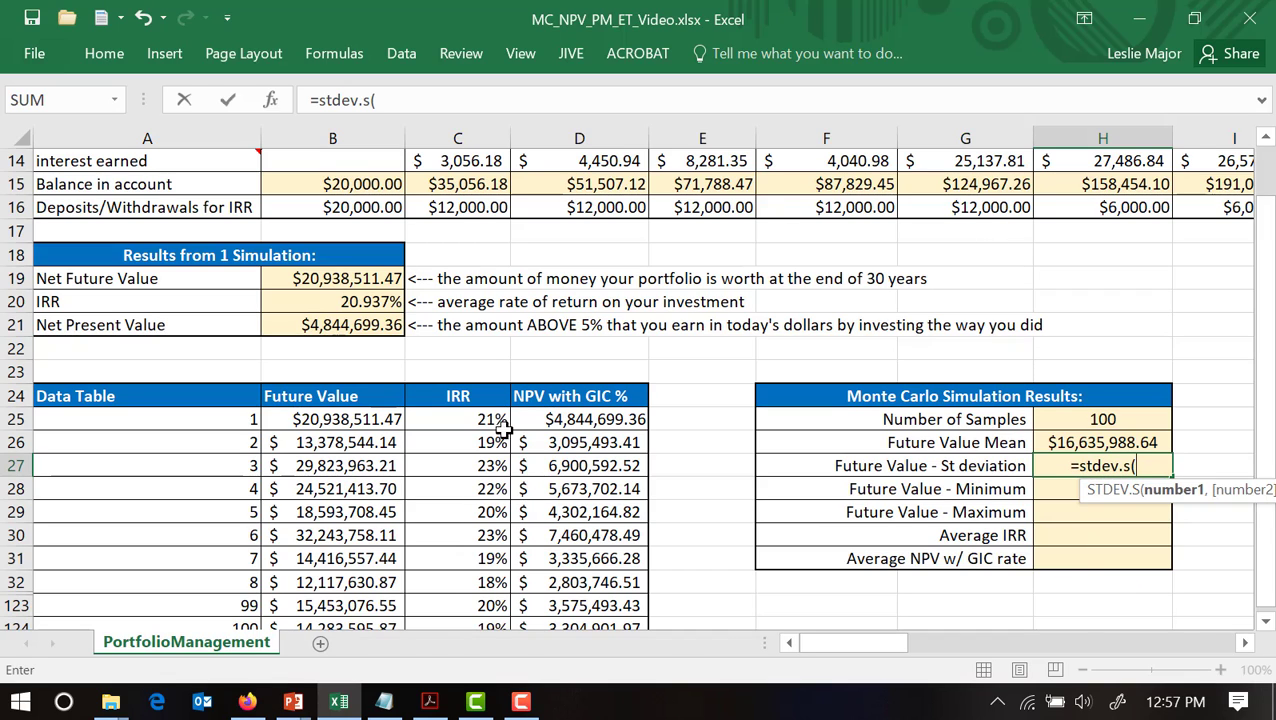
click(385, 412)
key(ctrl+shift+Down)
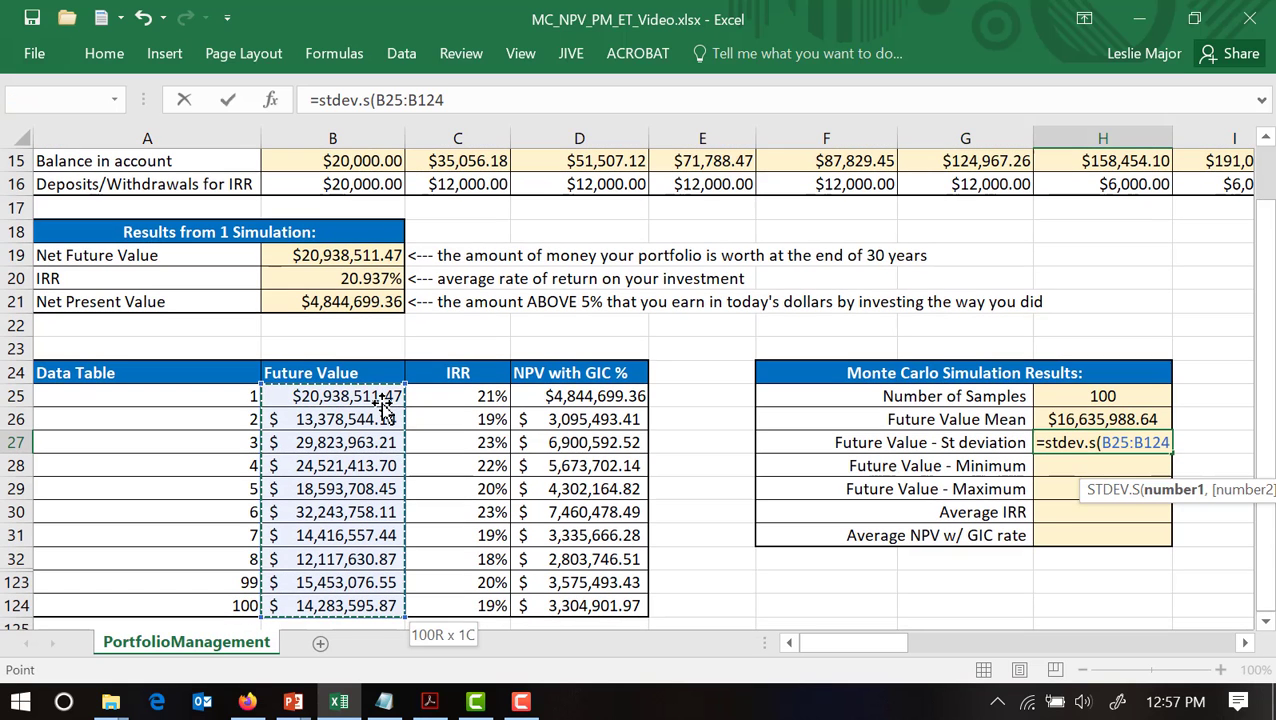
text())
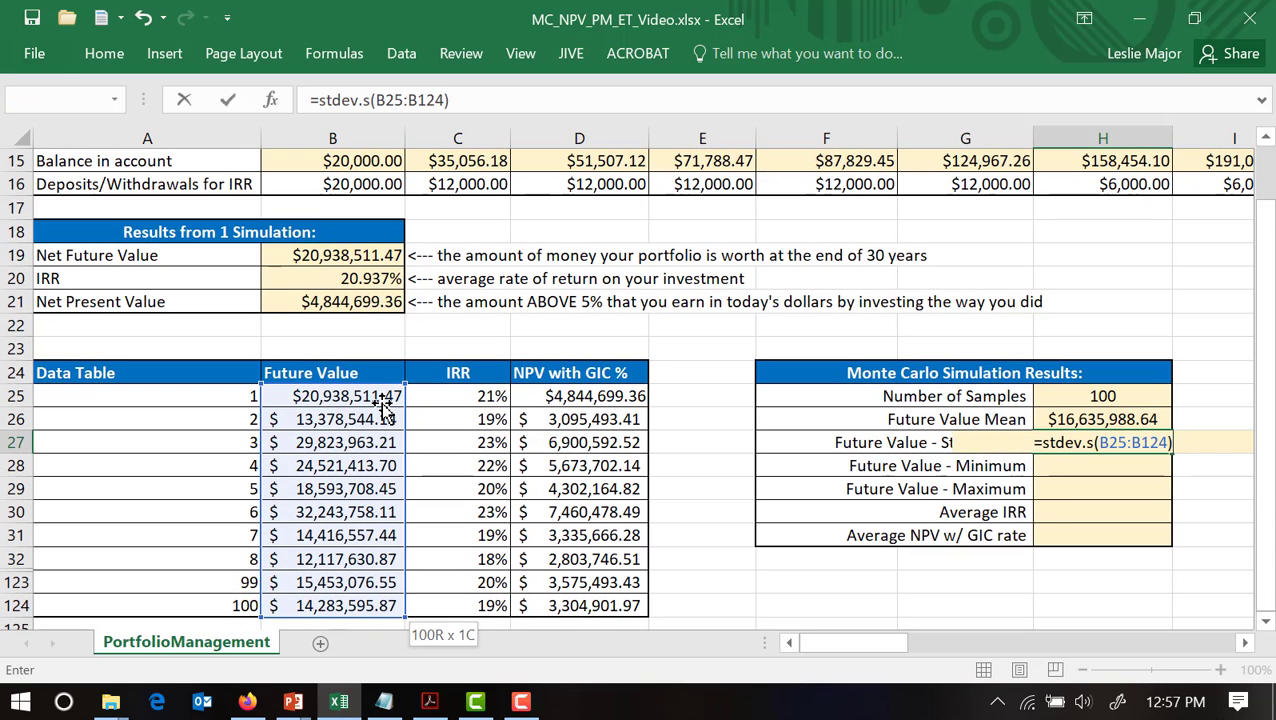
key(Return)
- Calculate the Future Value Minimum in H28 with =min(B25:B124)
text(=)
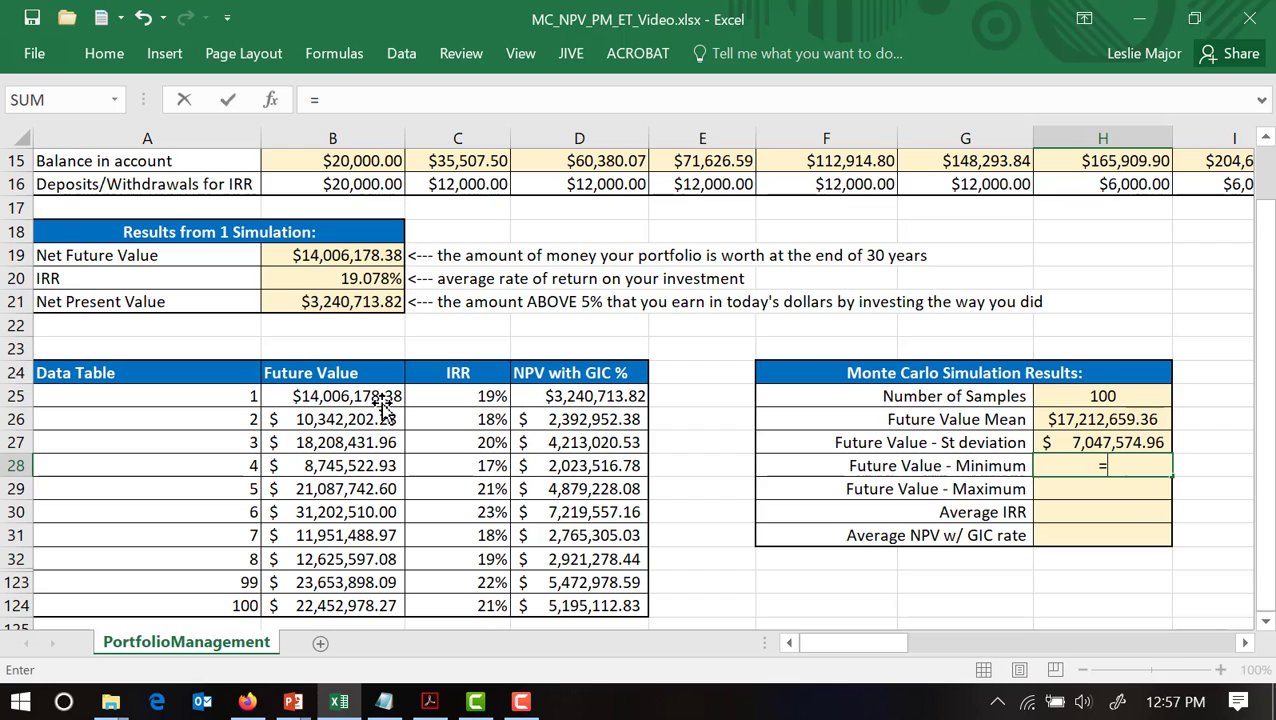
text(min()
click(378, 396)
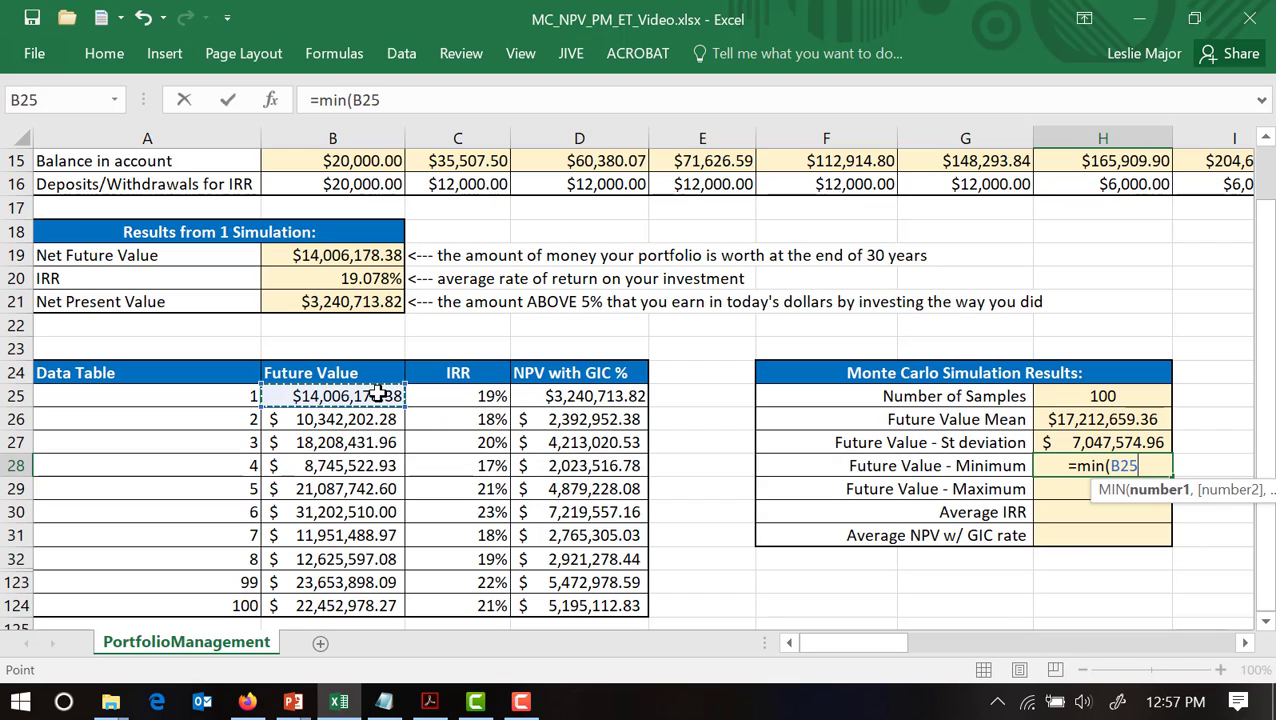
key(ctrl+shift+Down)
text())
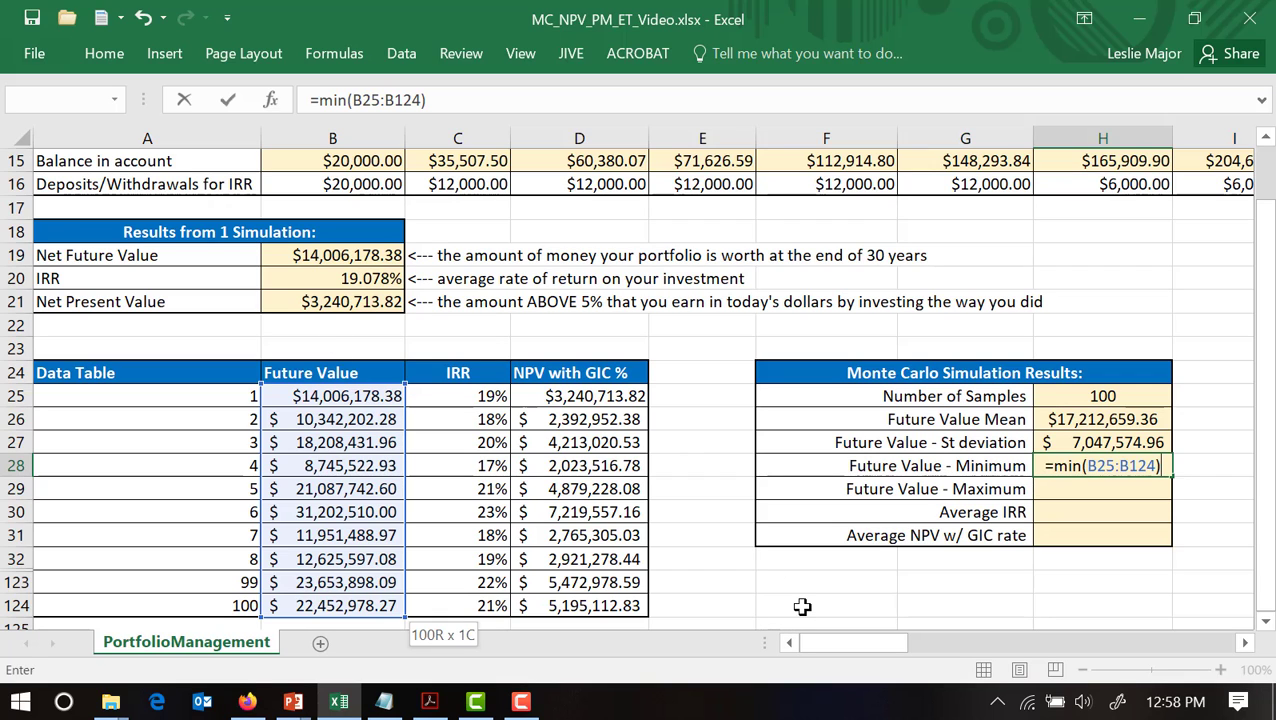
key(Return)
- Calculate the Future Value Maximum in H29 with =max(B25:B124)
text(=max()
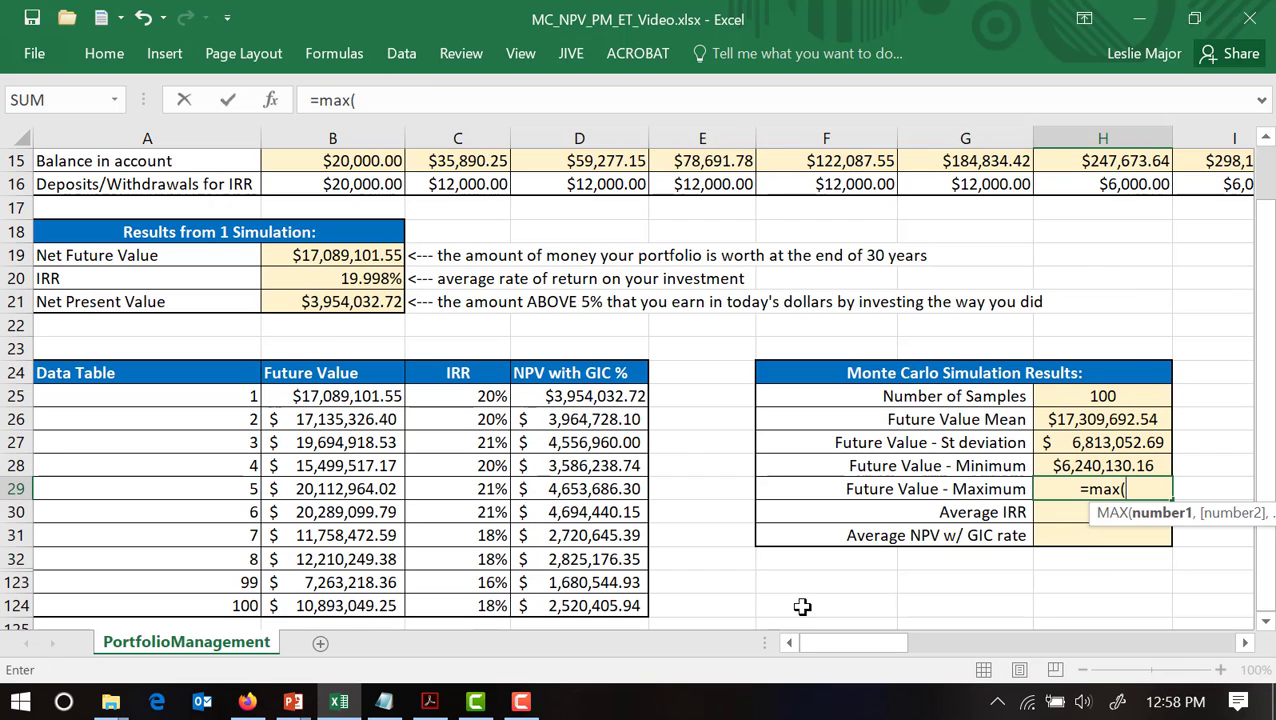
click(283, 400)
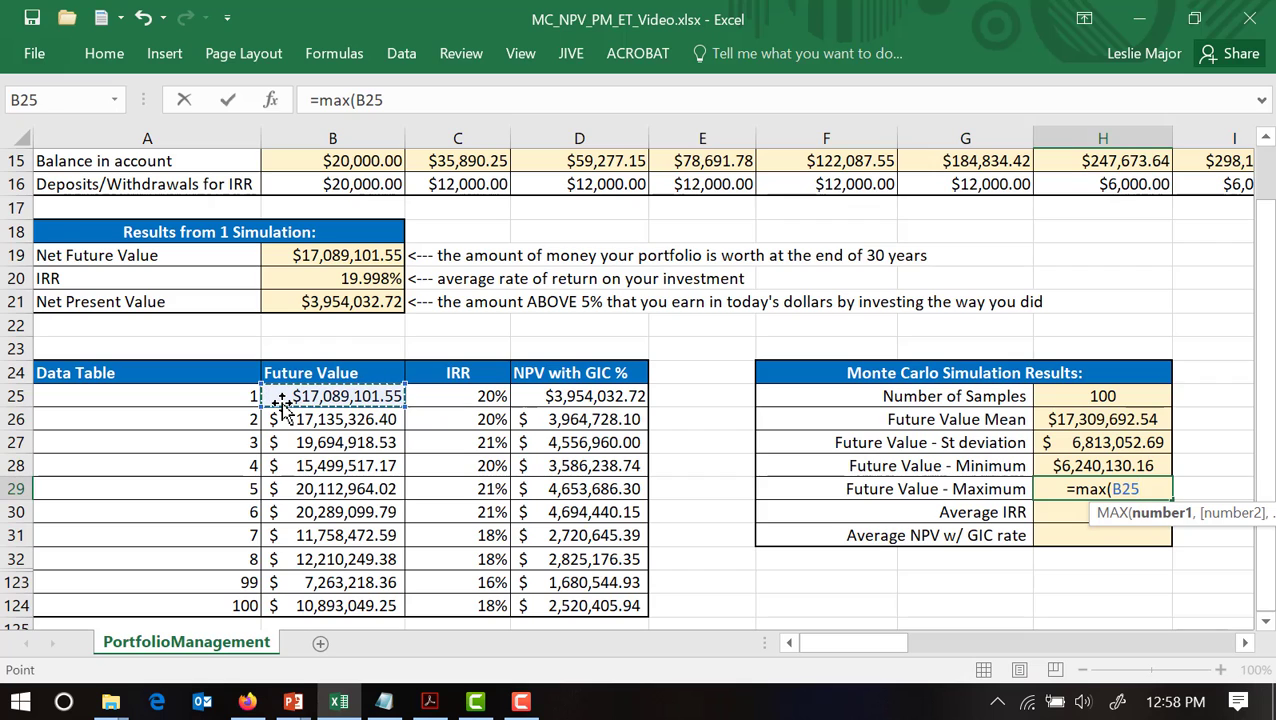
key(ctrl+shift+Down)
text())
key(Return)
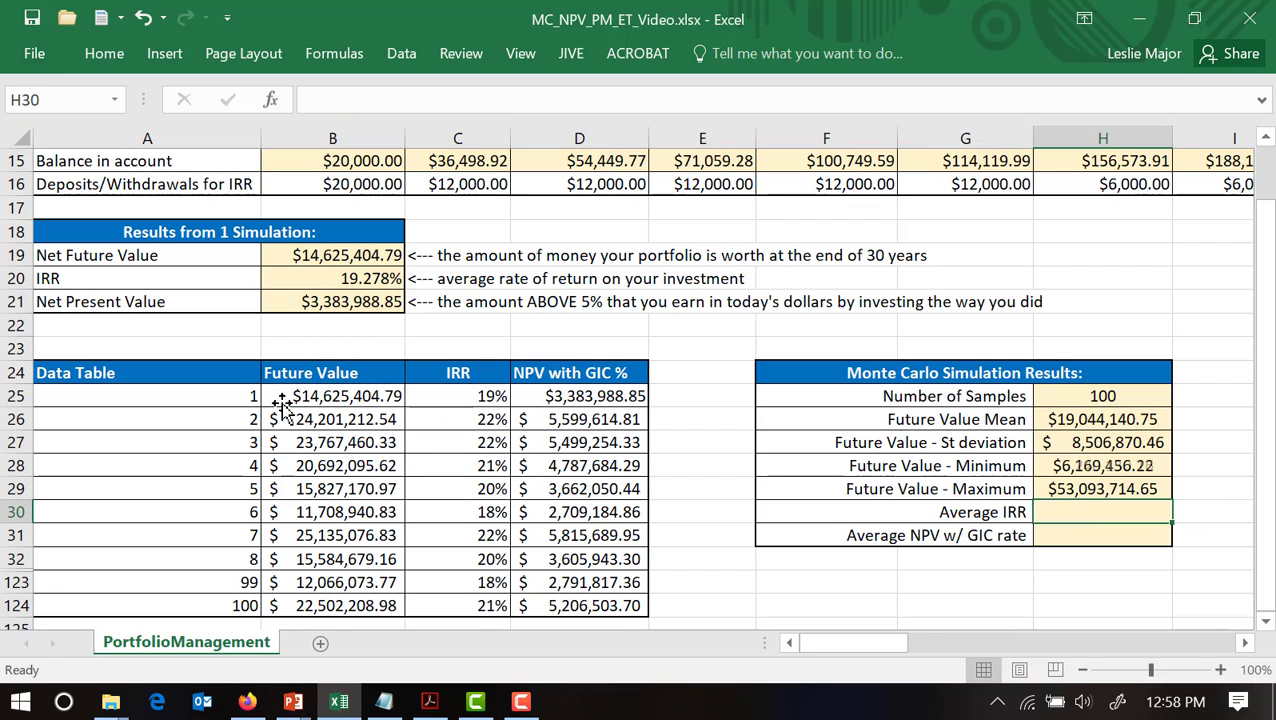
- Recalculate the simulation four times to compare the future value minimum and maximum, and check the last sample row of the data table
key(Up)
key(Up)
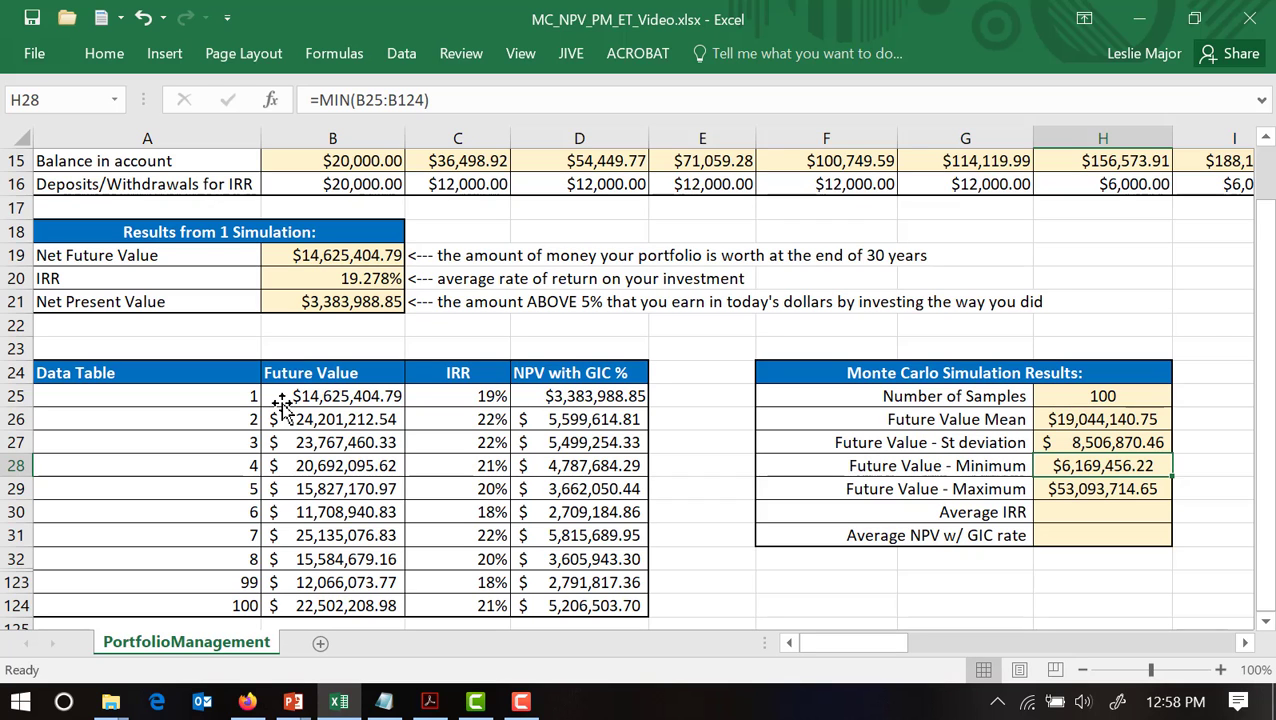
key(F9)
key(F9)
key(F9)
key(F9)
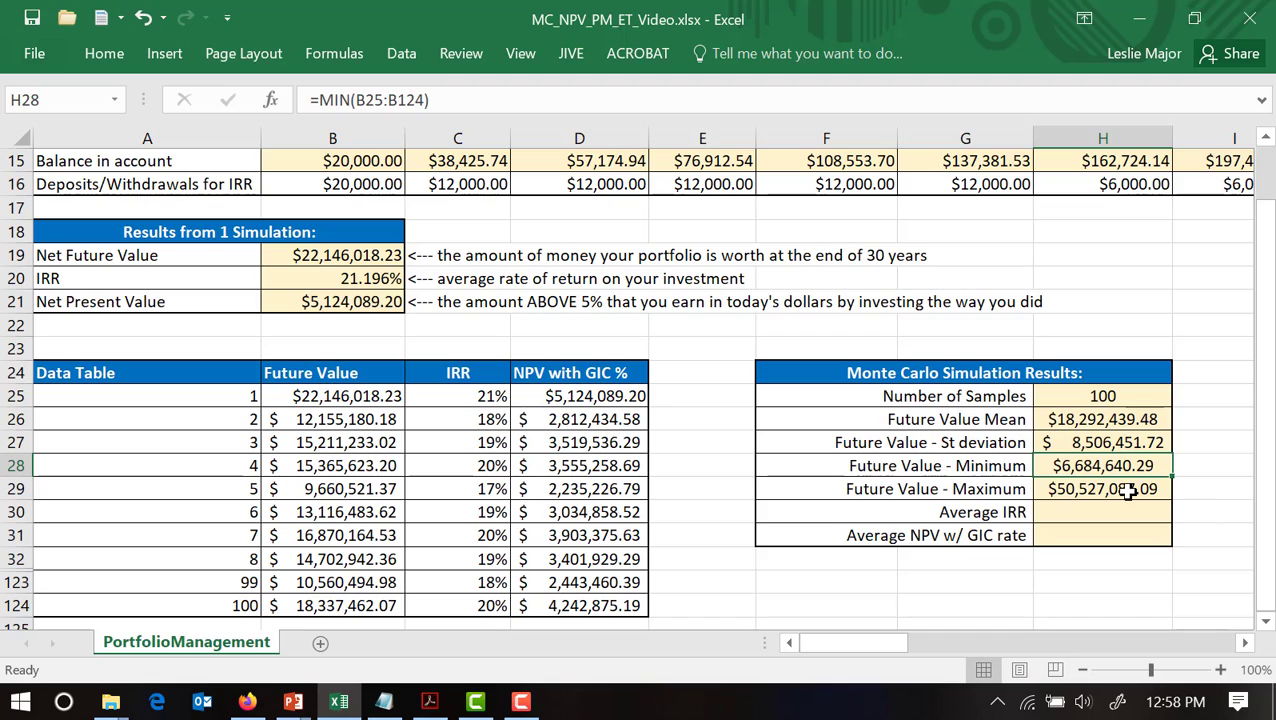
click(228, 607)
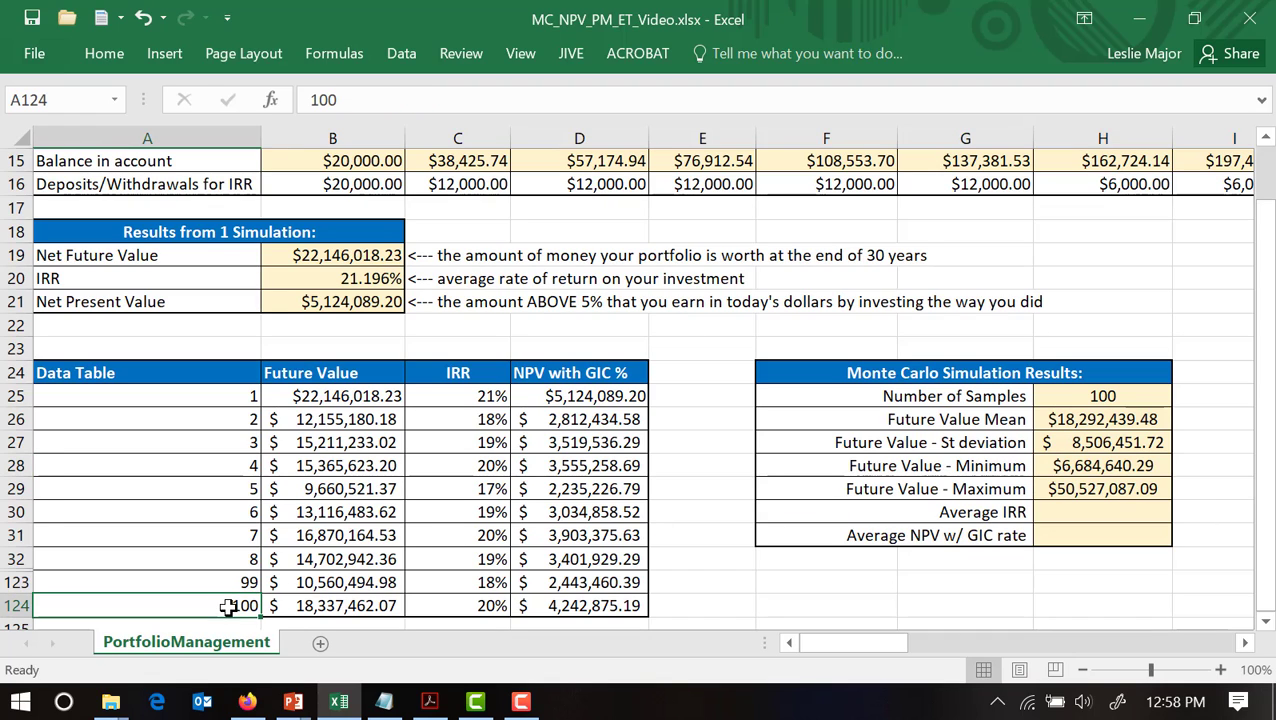
click(305, 605)
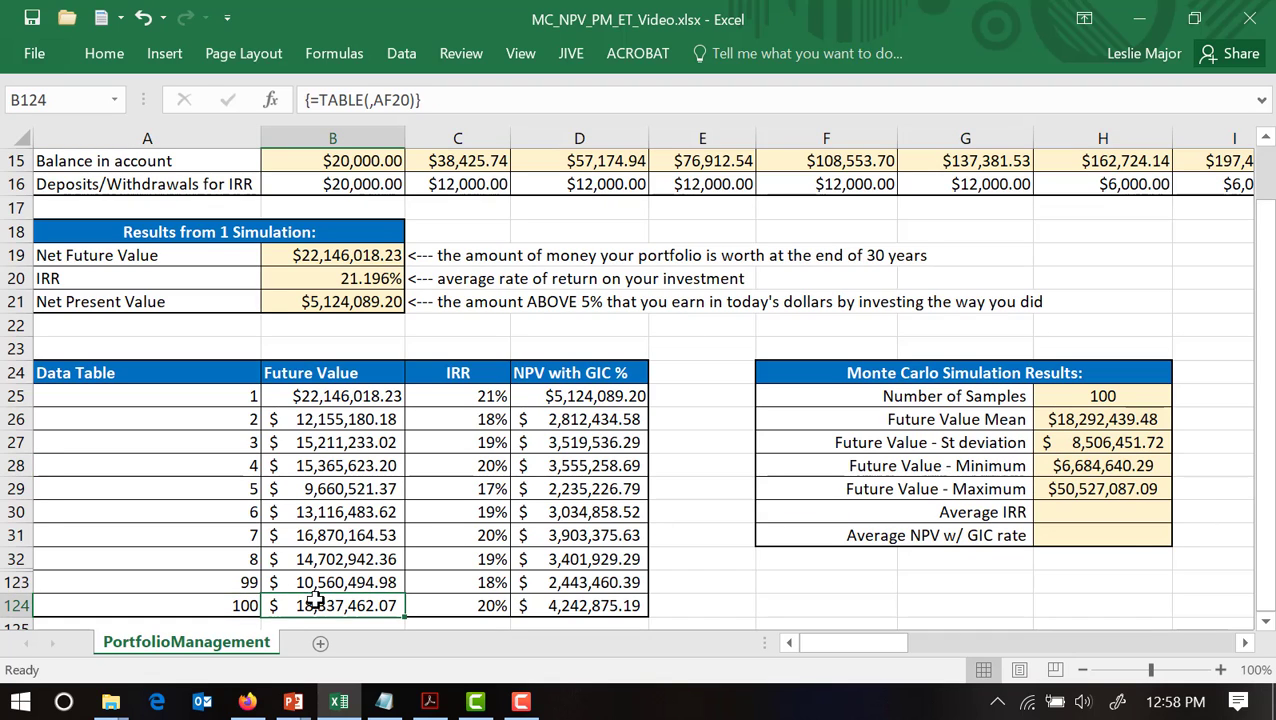
- Calculate the Average IRR in H30 with =average(C25:C124)
click(1108, 513)
text(=av)
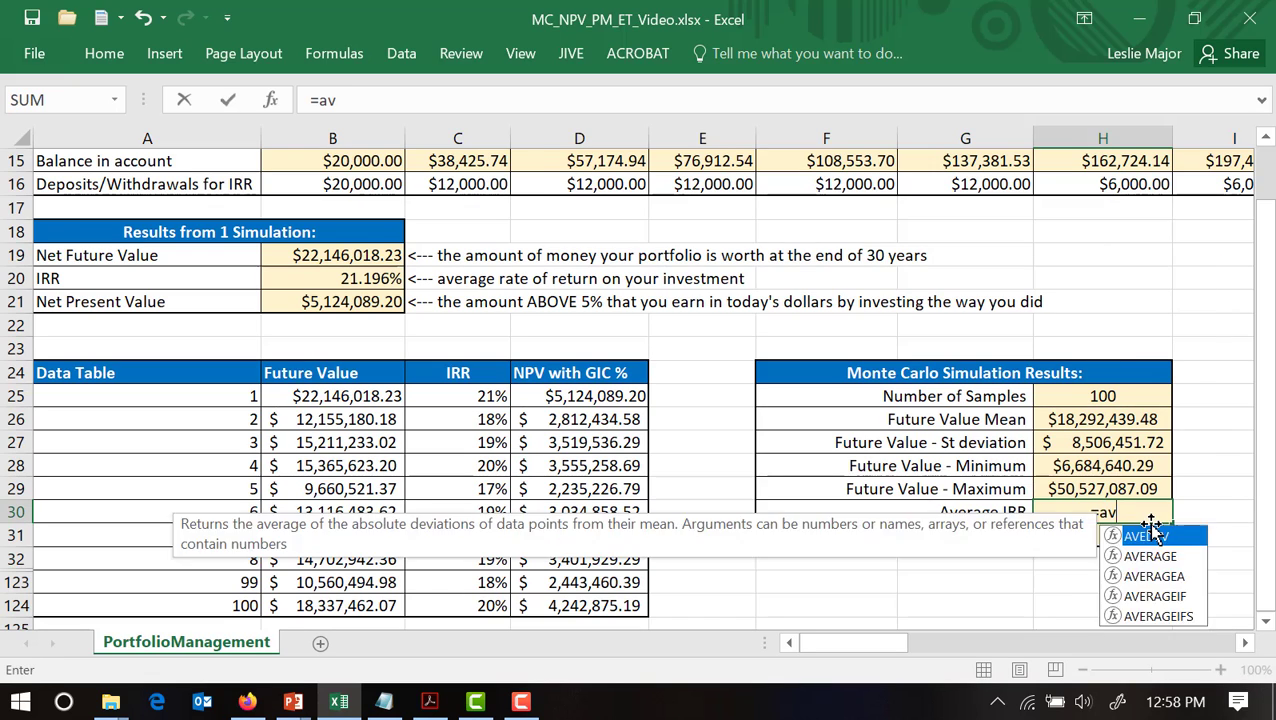
text(eraag)
key(BackSpace)
key(BackSpace)
text(ge)
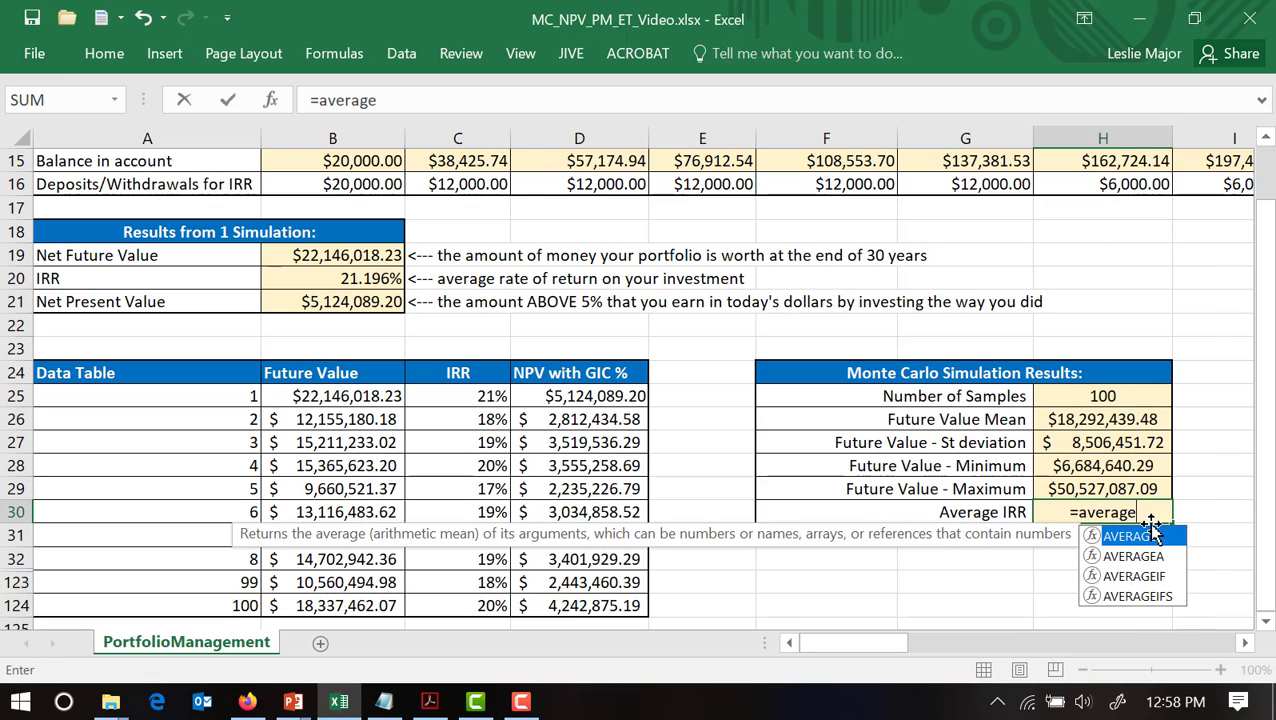
text(()
drag(493, 396, 490, 606)
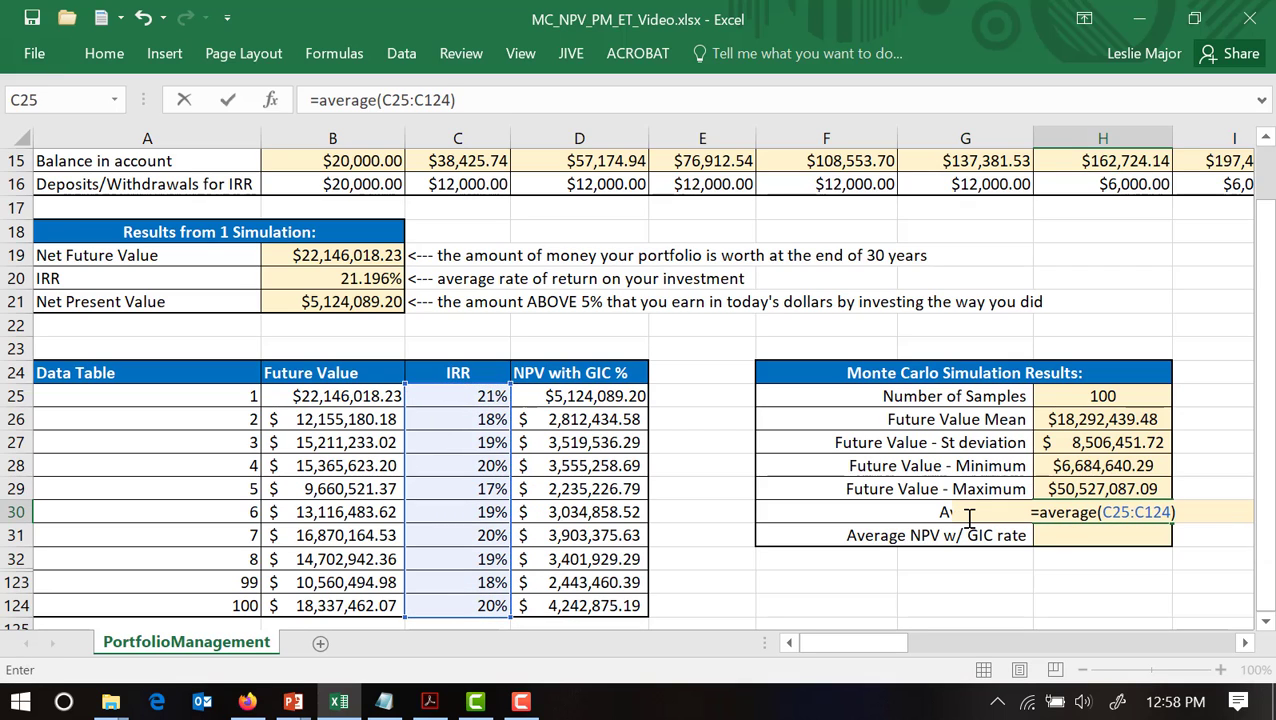
key(Return)
key(Up)
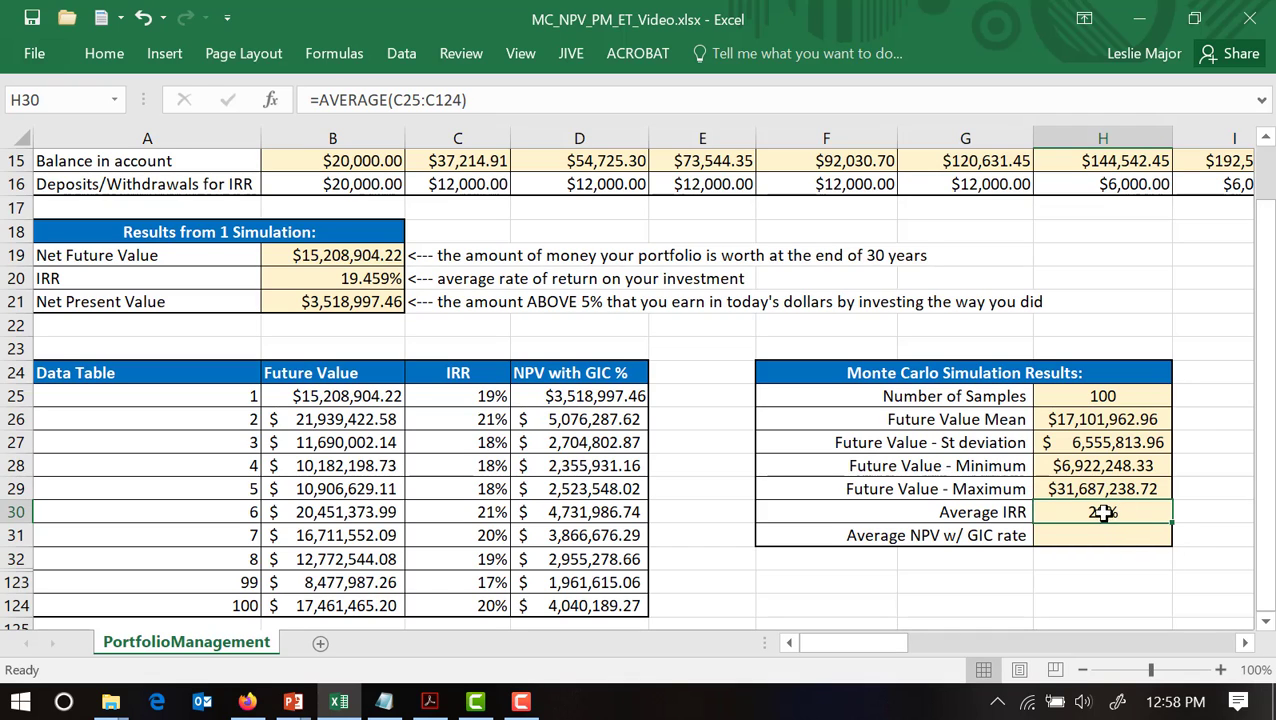
- Calculate the Average NPV w/ GIC rate in H31 with =average(D25:D124)
click(1084, 537)
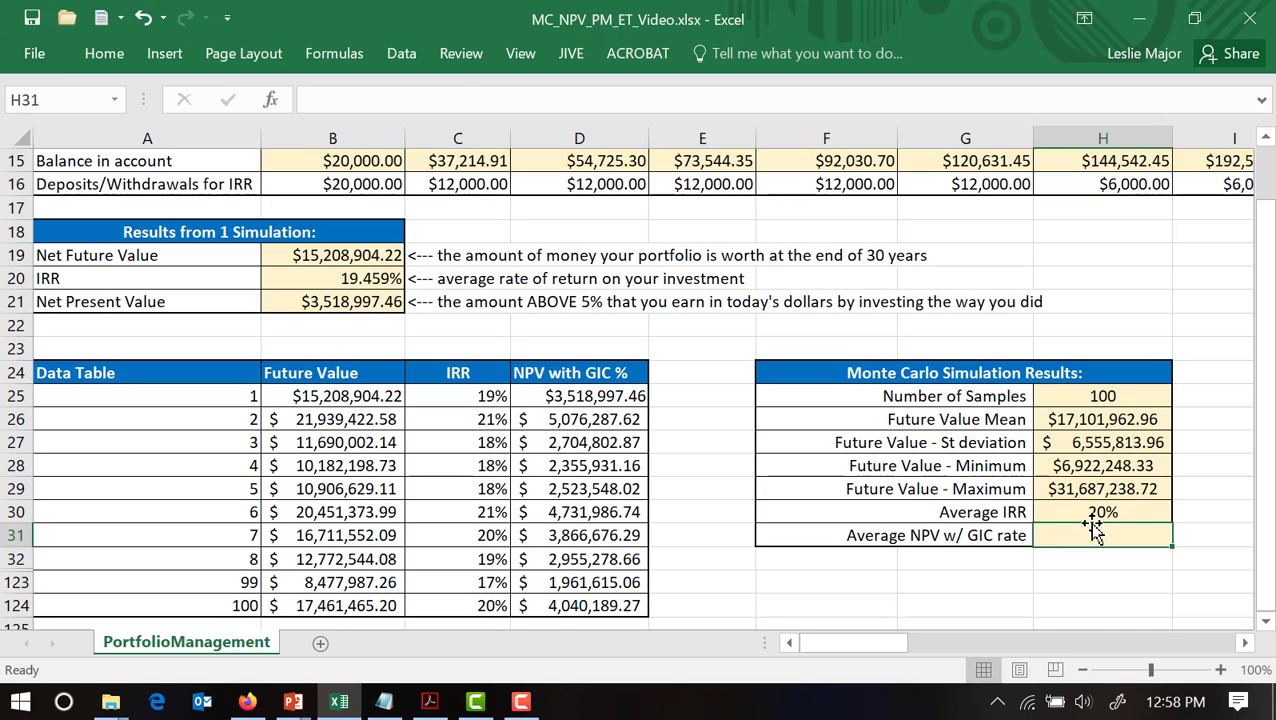
click(1092, 514)
click(1088, 536)
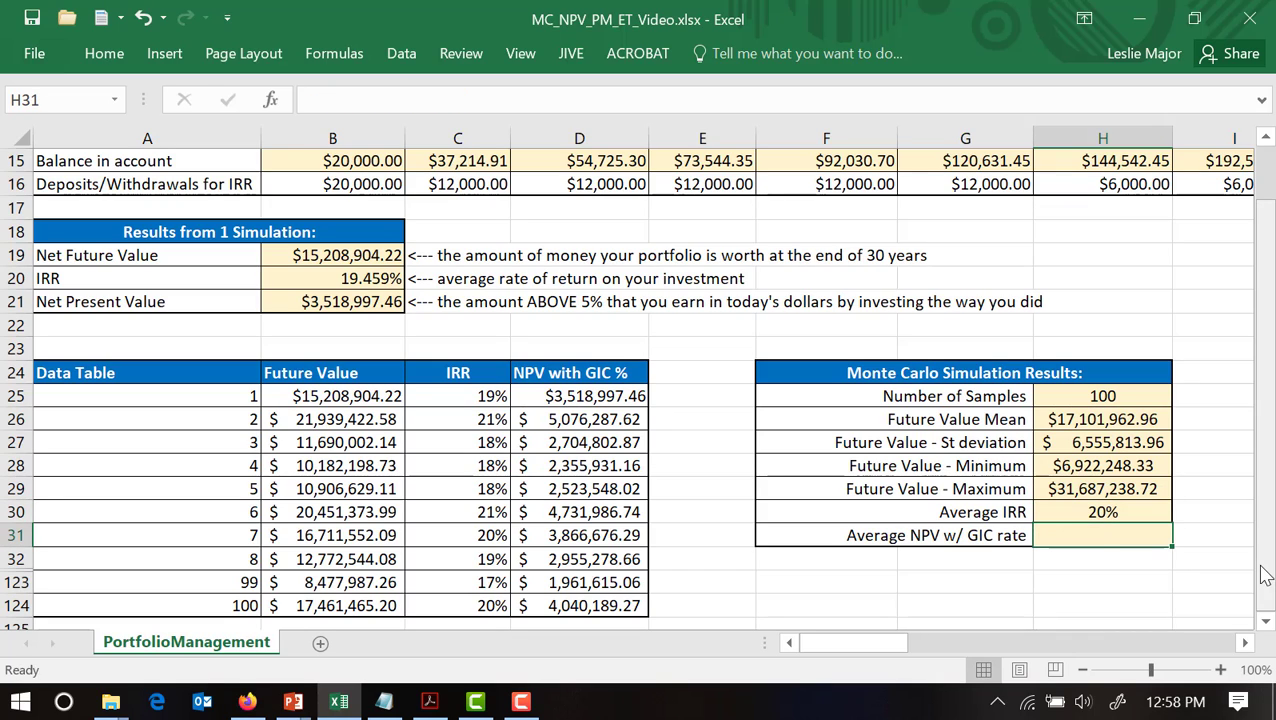
text(=)
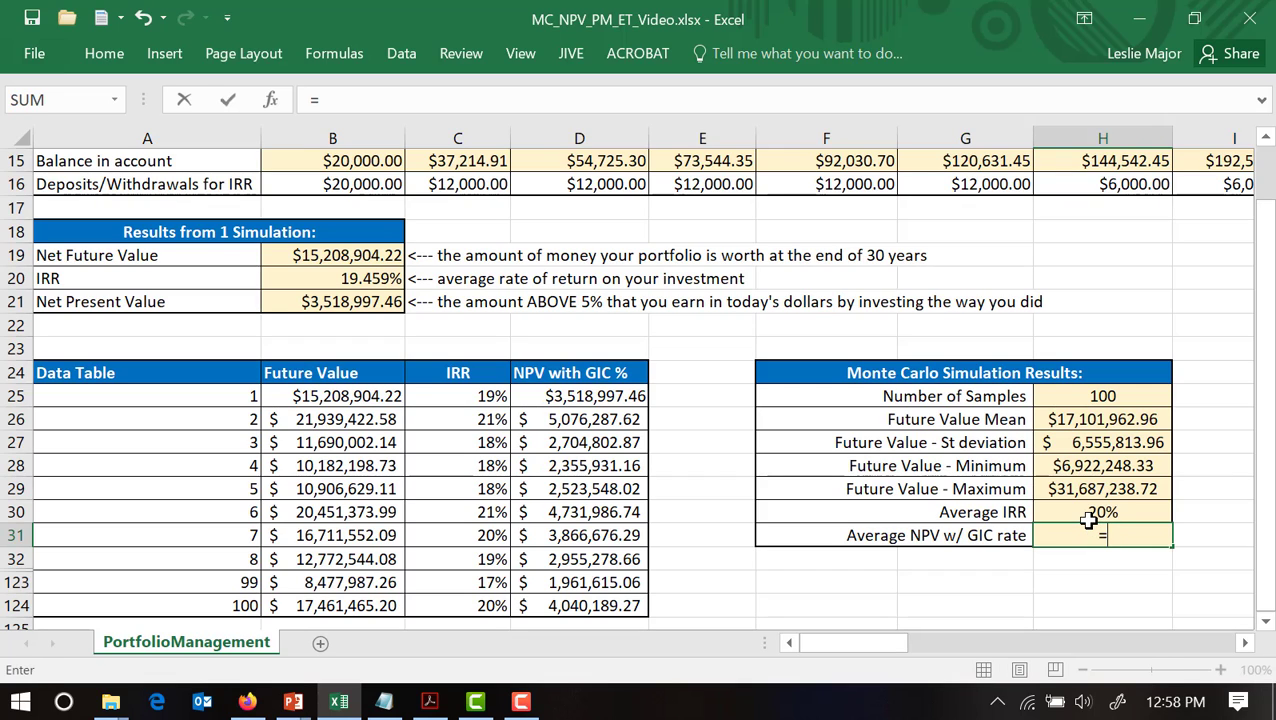
text(averag()
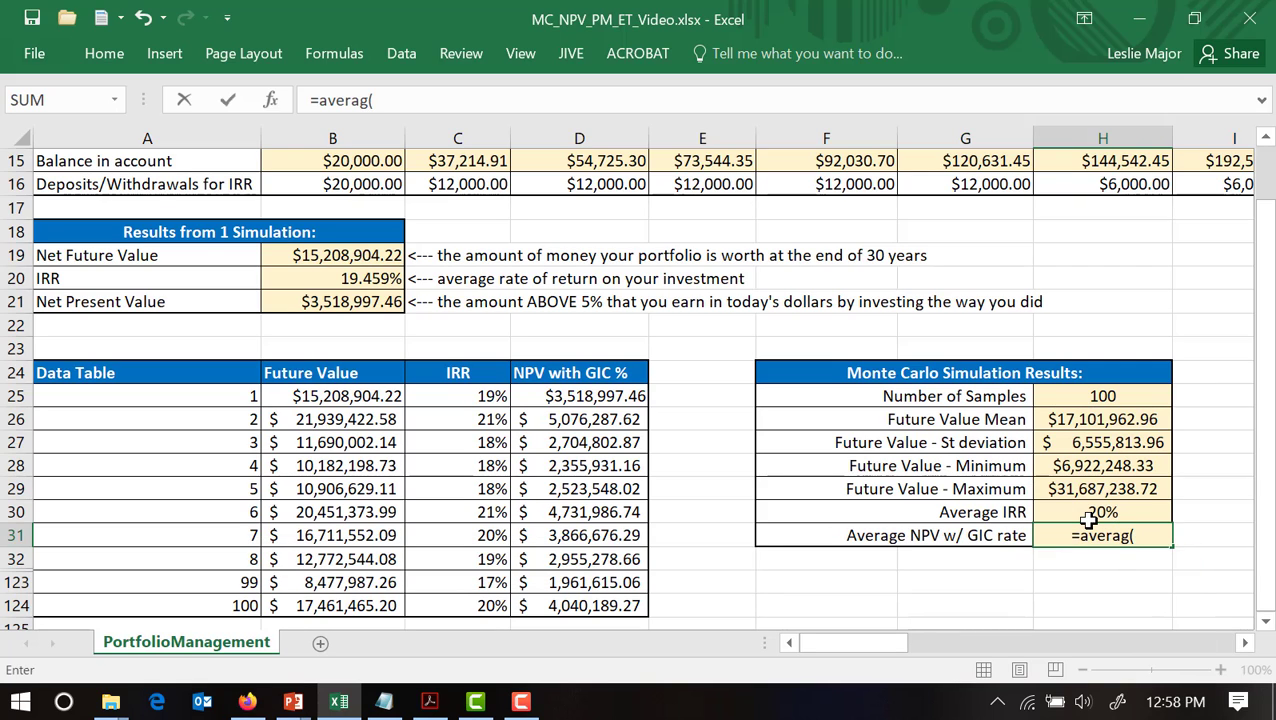
key(BackSpace)
text(e()
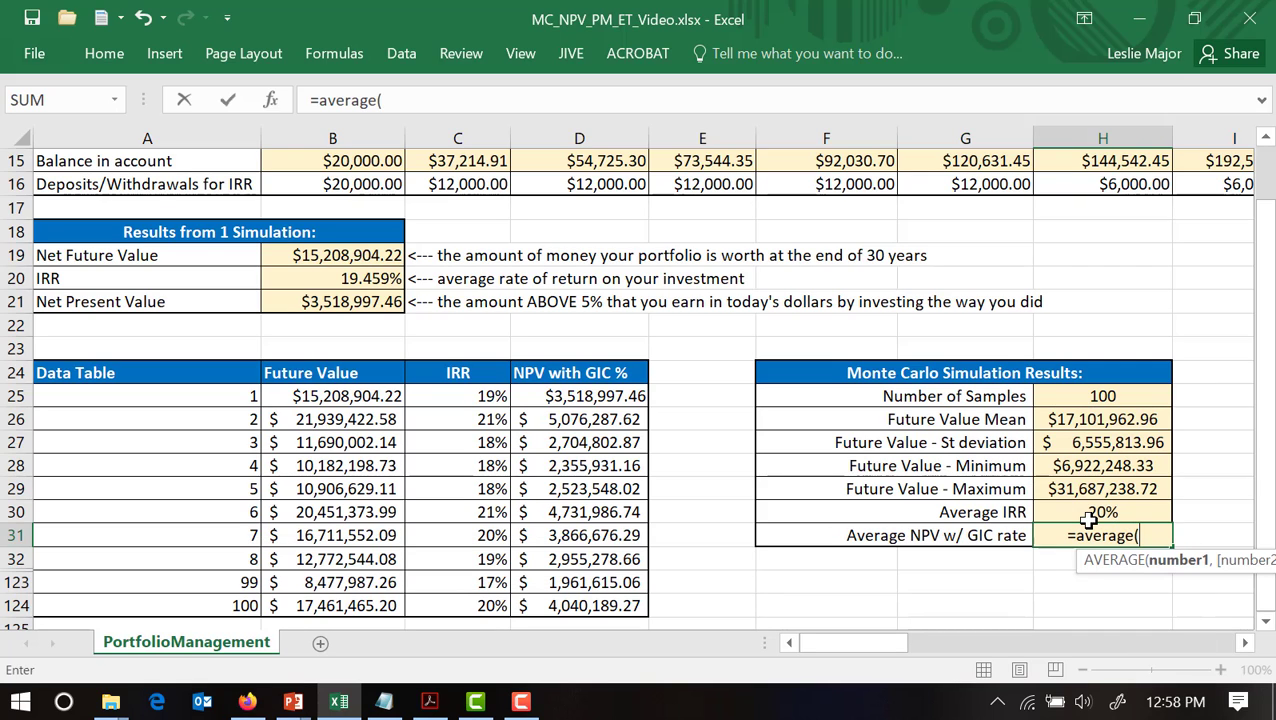
drag(590, 396, 570, 604)
text())
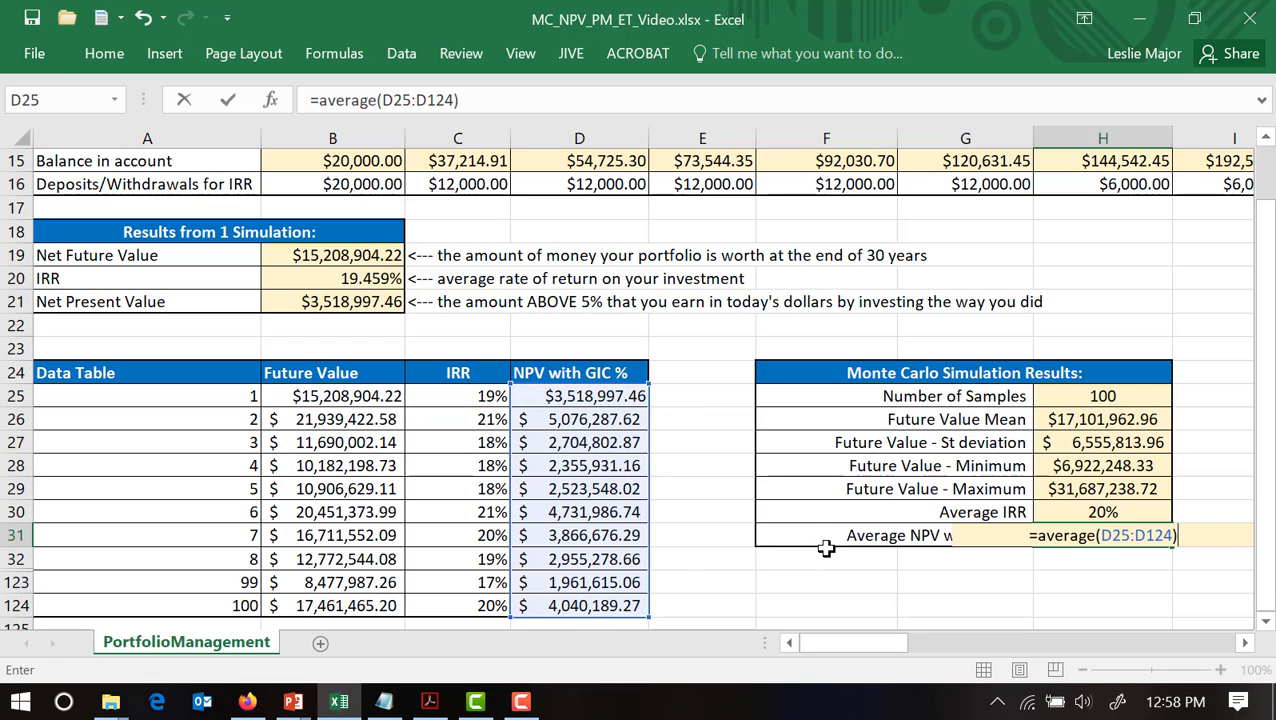
key(ctrl+Return)
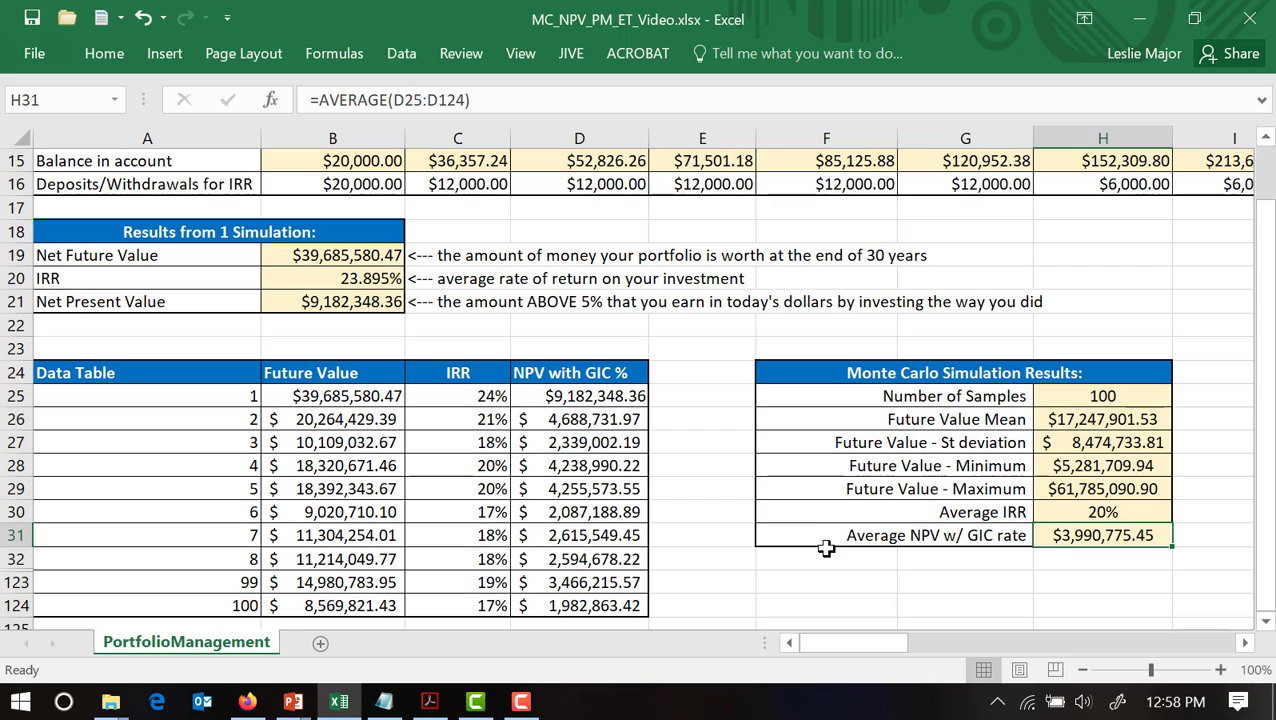
- Recalculate the worksheet six times to see how the completed Monte Carlo results vary between runs
key(F9)
key(F9)
key(F9)
key(F9)
key(F9)
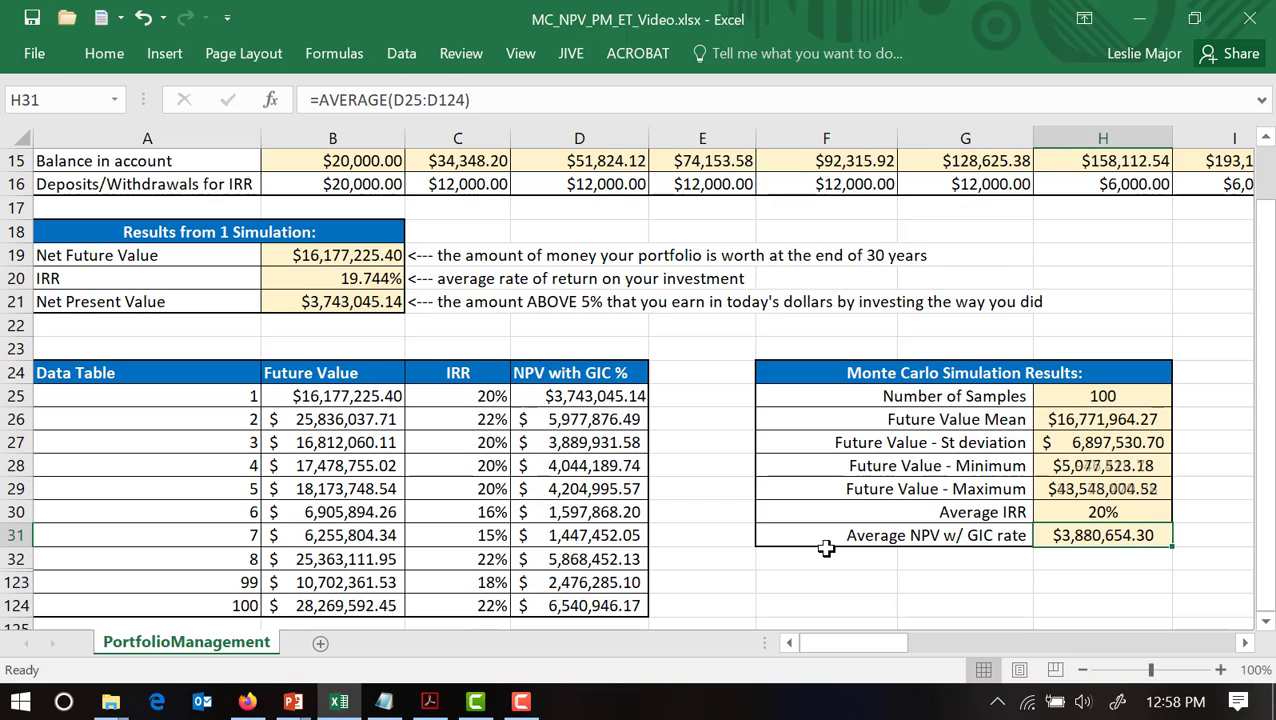
key(F9)
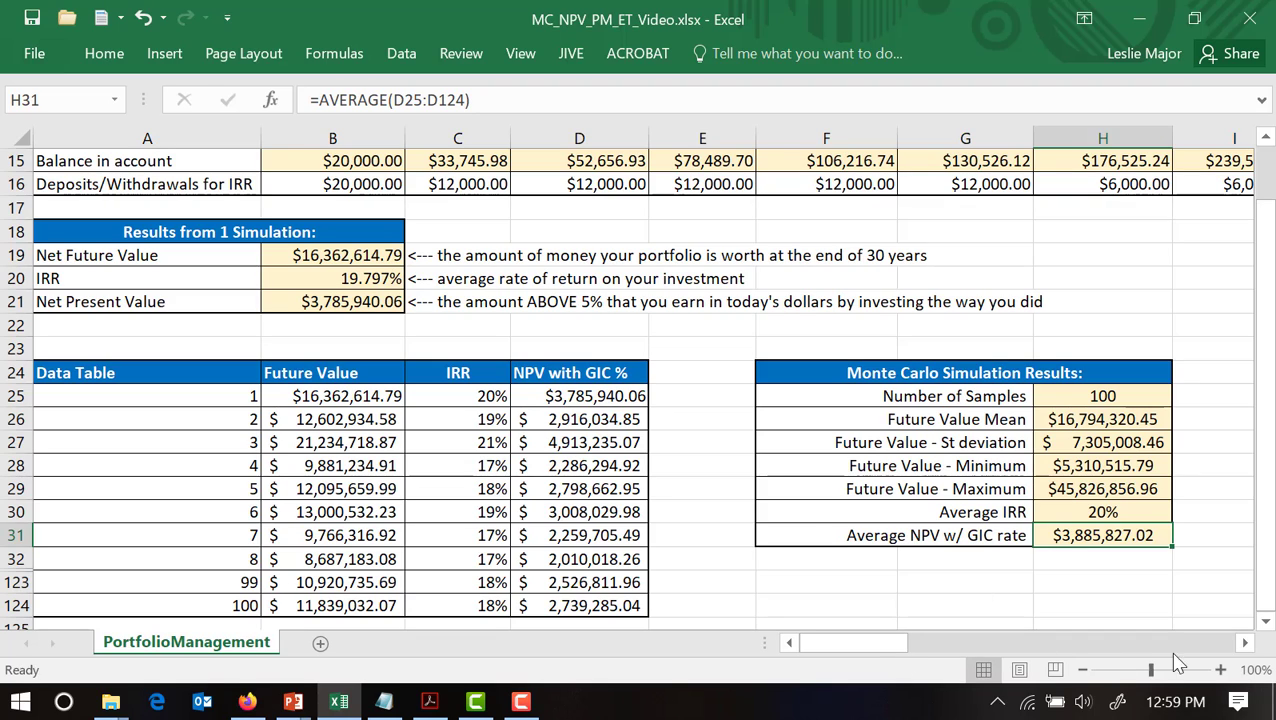
- Examine the average IRR, the future value minimum and maximum, and the future value mean in the Monte Carlo results
click(1072, 515)
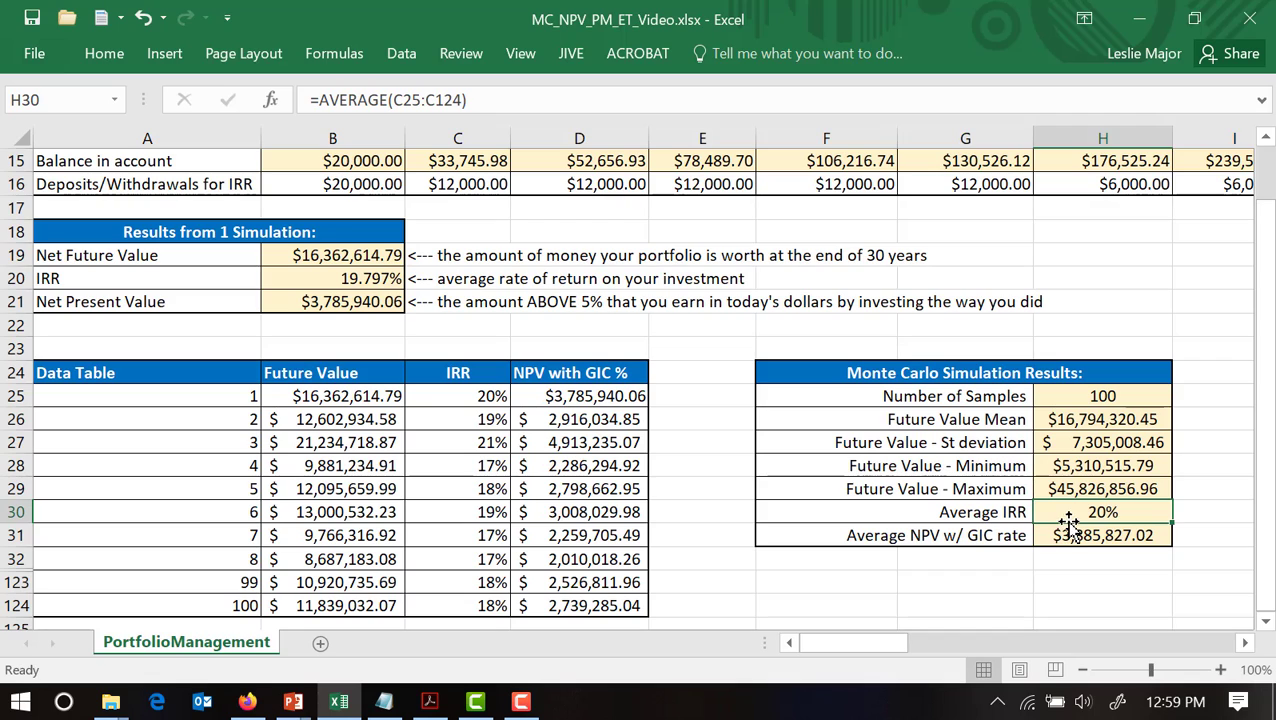
click(1086, 470)
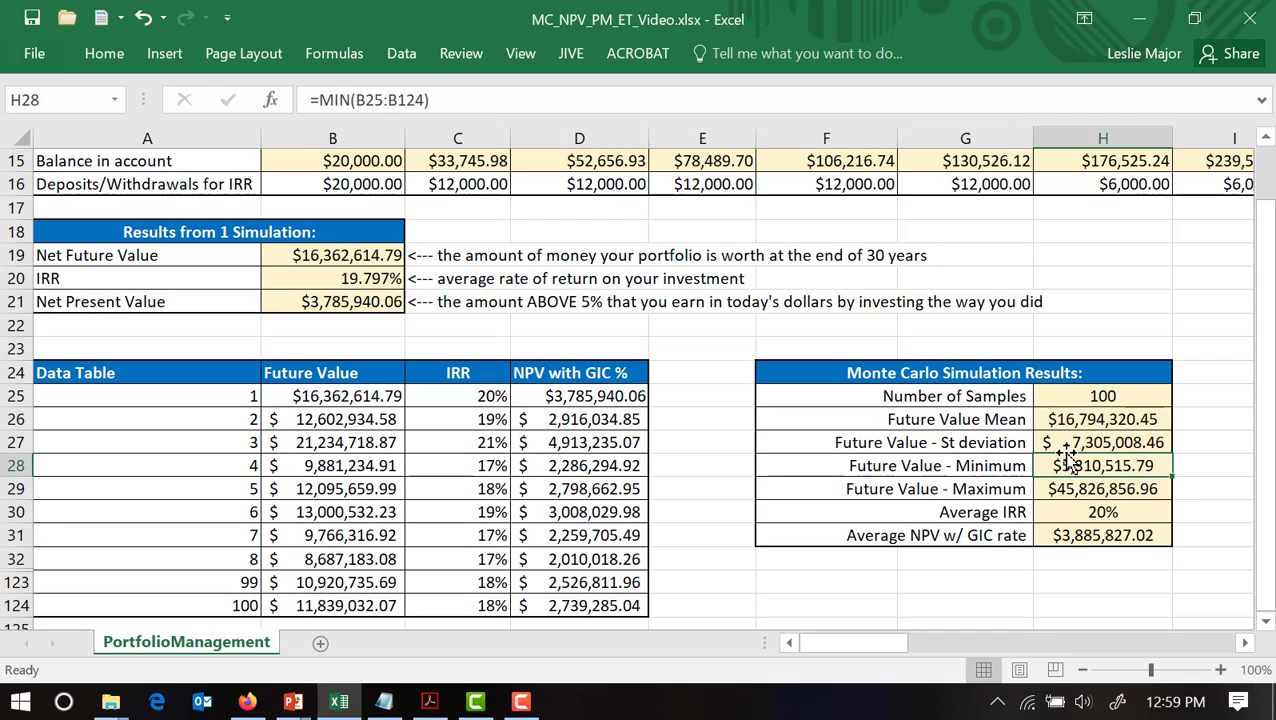
click(1073, 490)
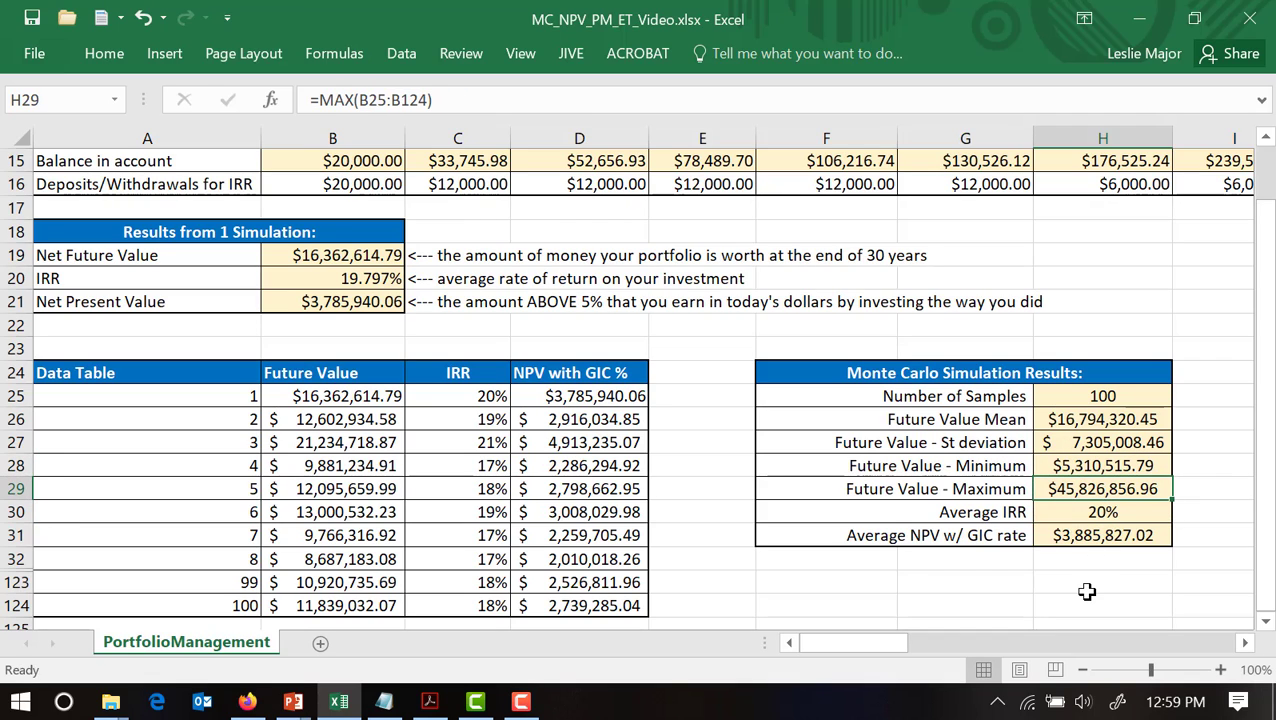
drag(1078, 464, 1076, 482)
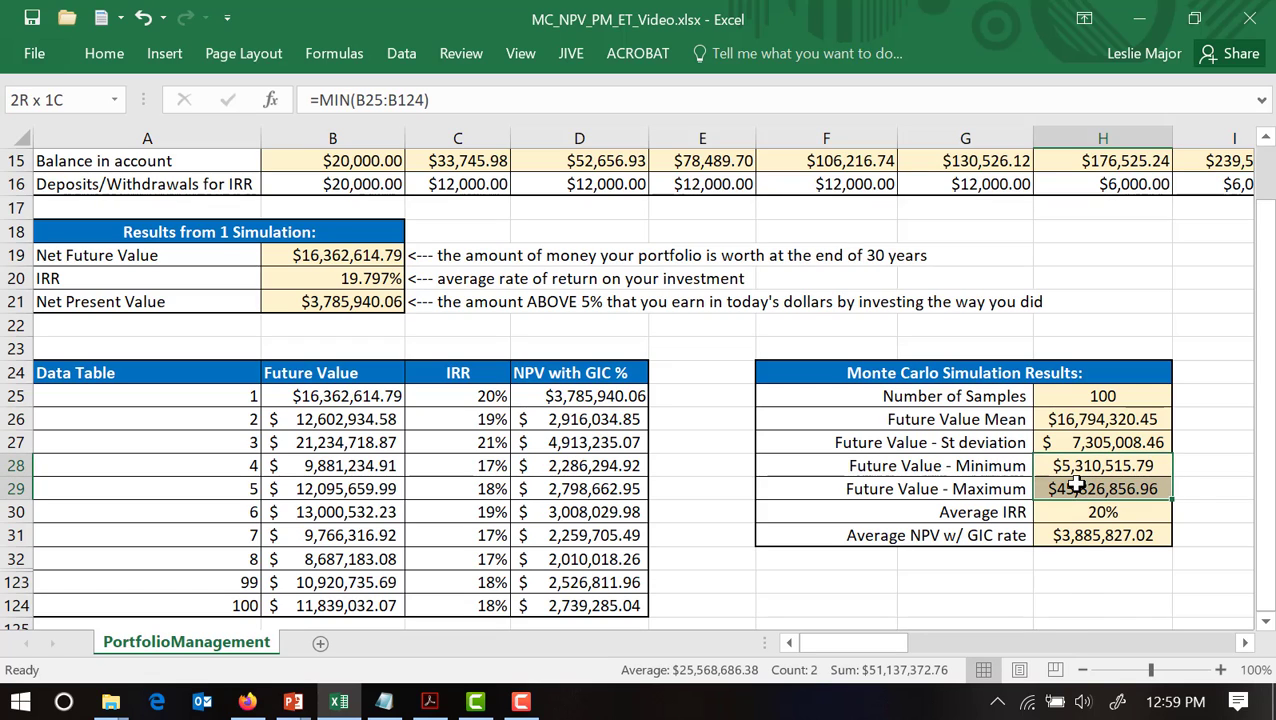
click(1068, 619)
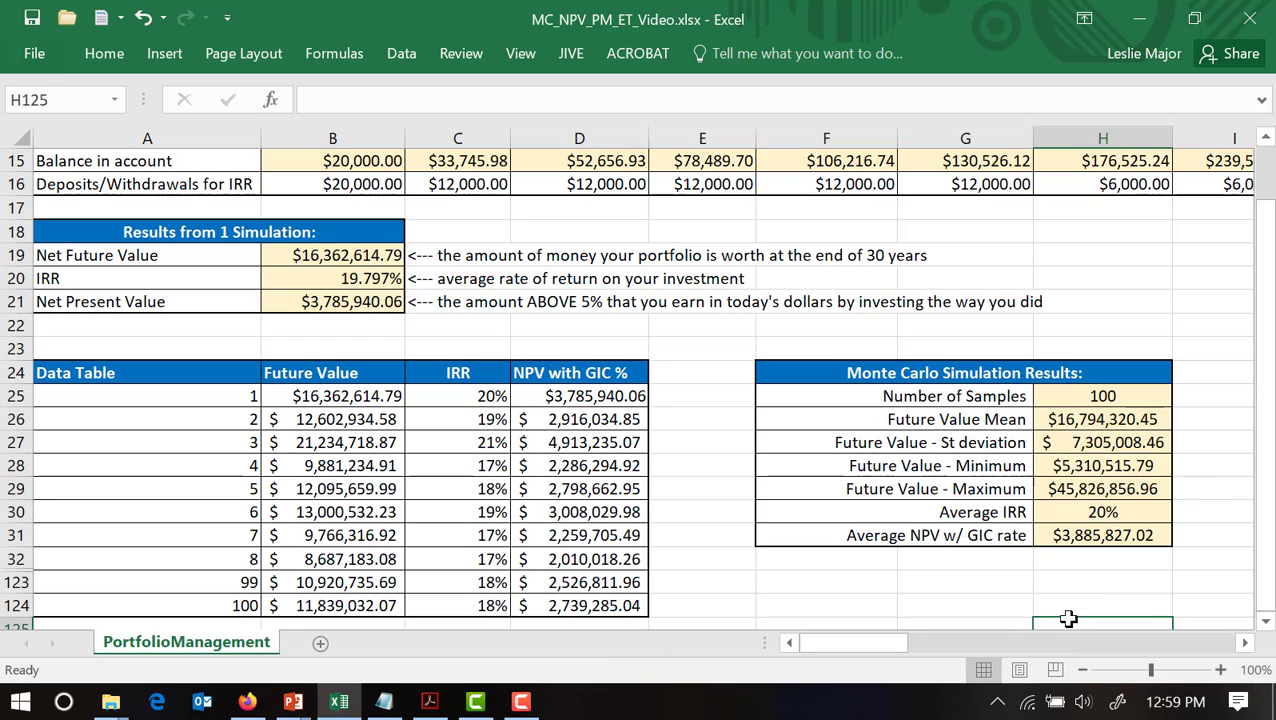
click(1068, 416)
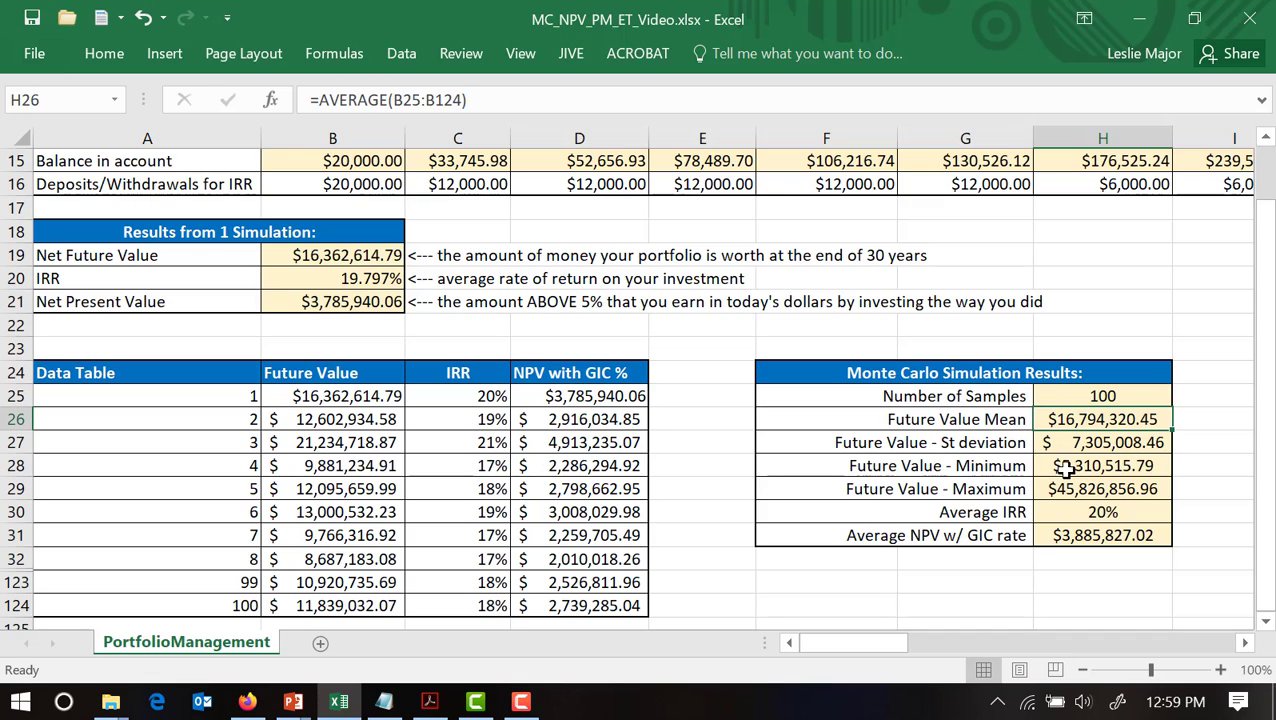
- Examine the future value standard deviation, the average NPV with GIC rate, and the full set of Monte Carlo results
click(971, 448)
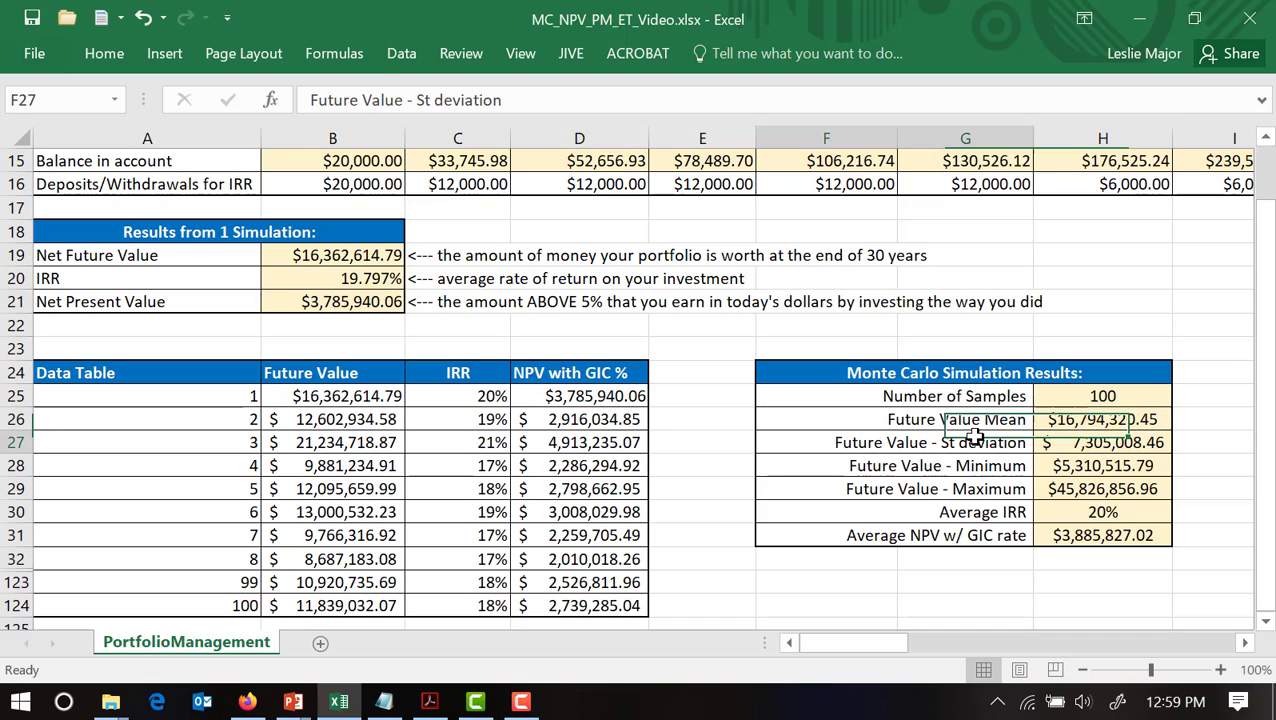
click(1064, 441)
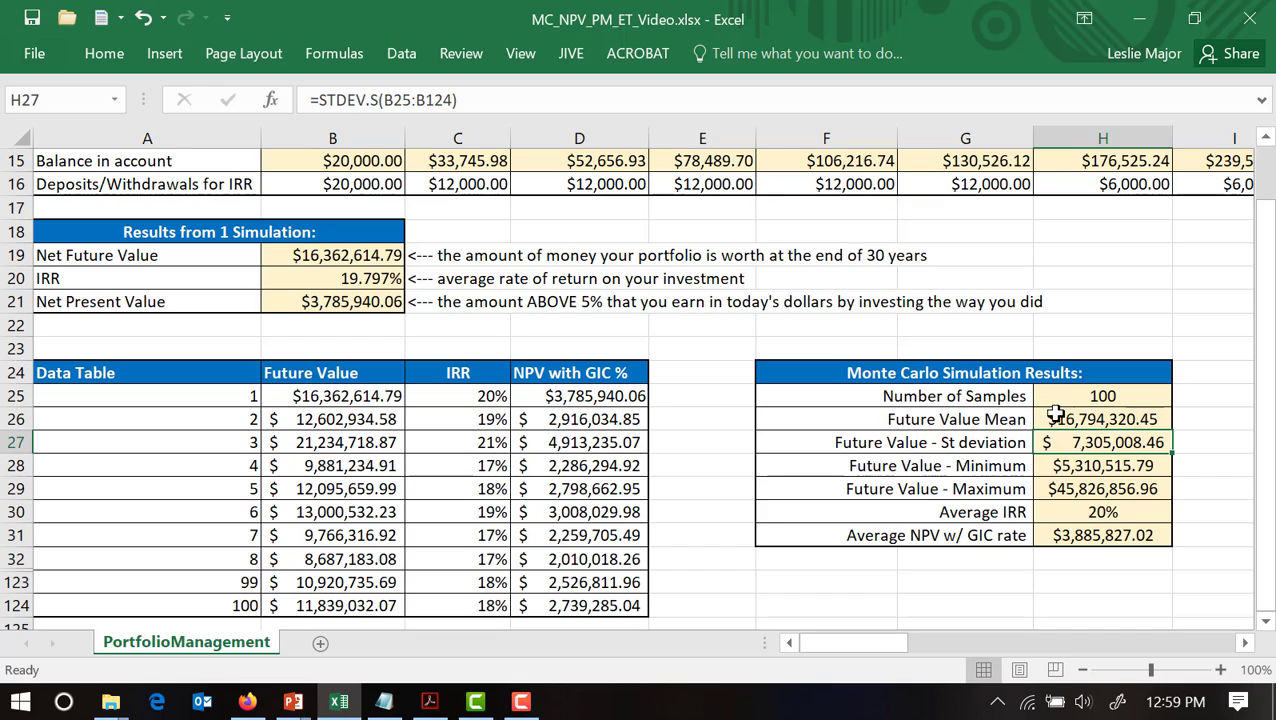
click(986, 612)
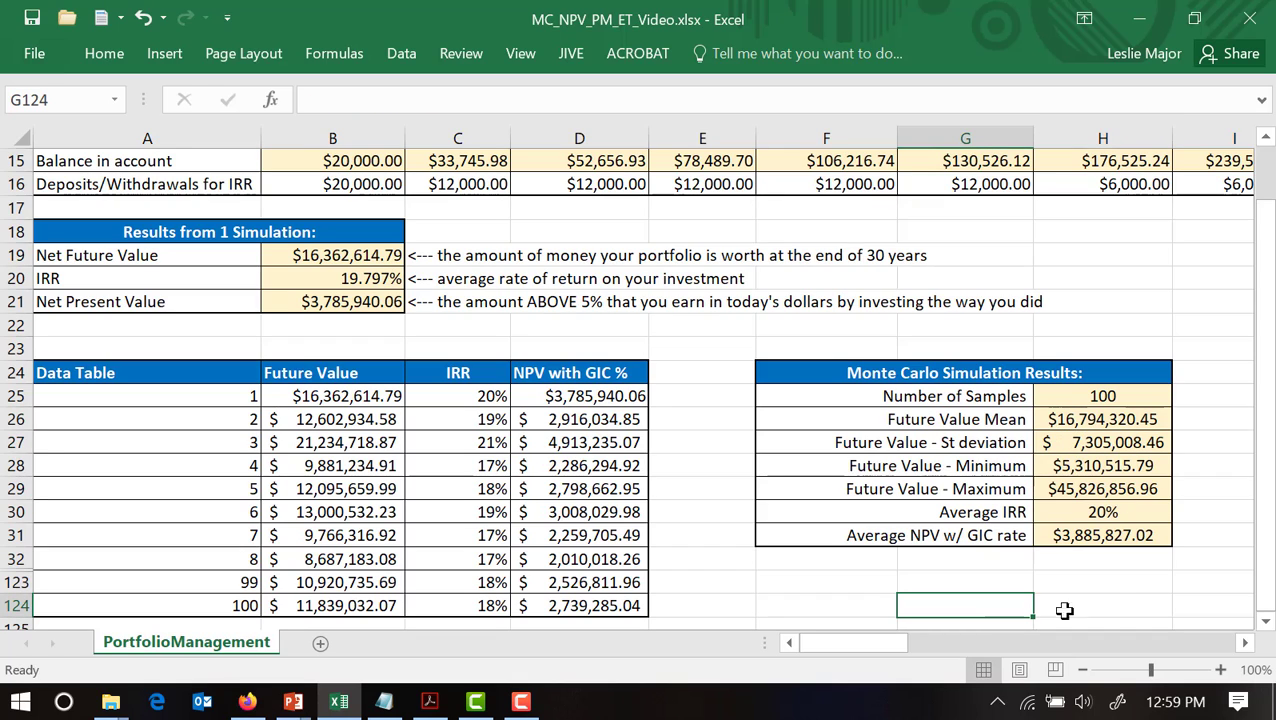
click(1104, 530)
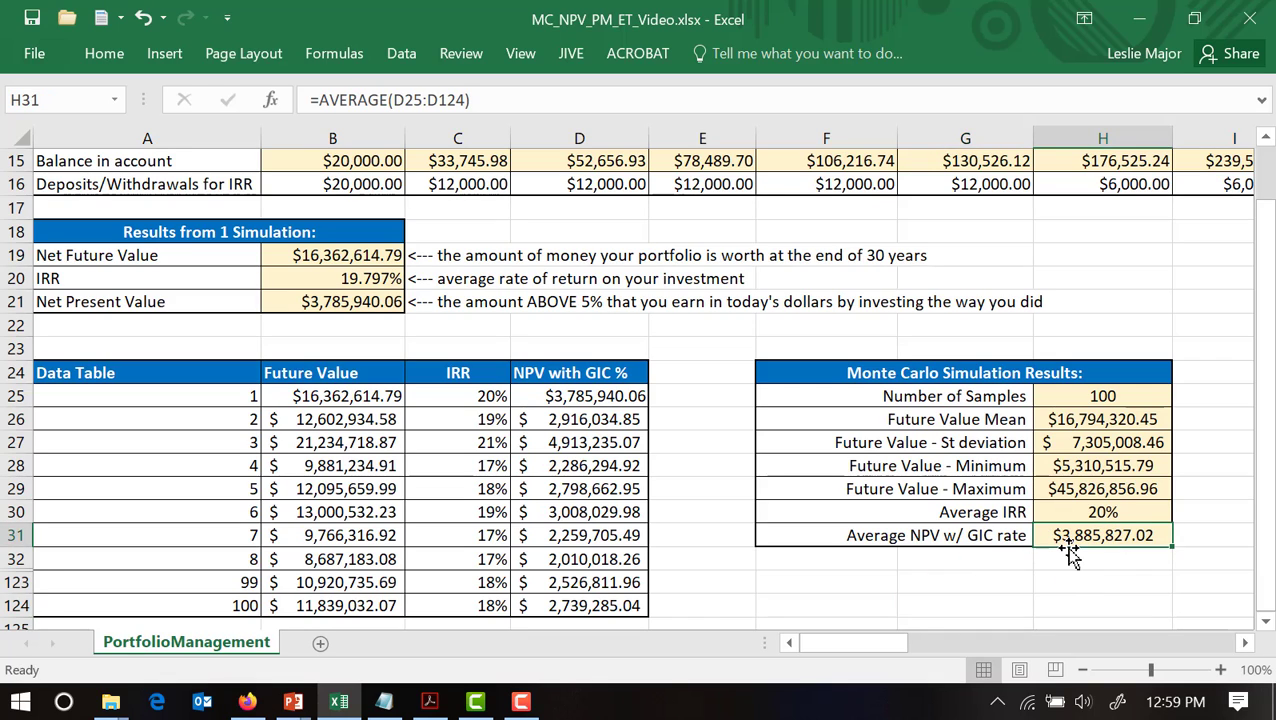
click(1036, 600)
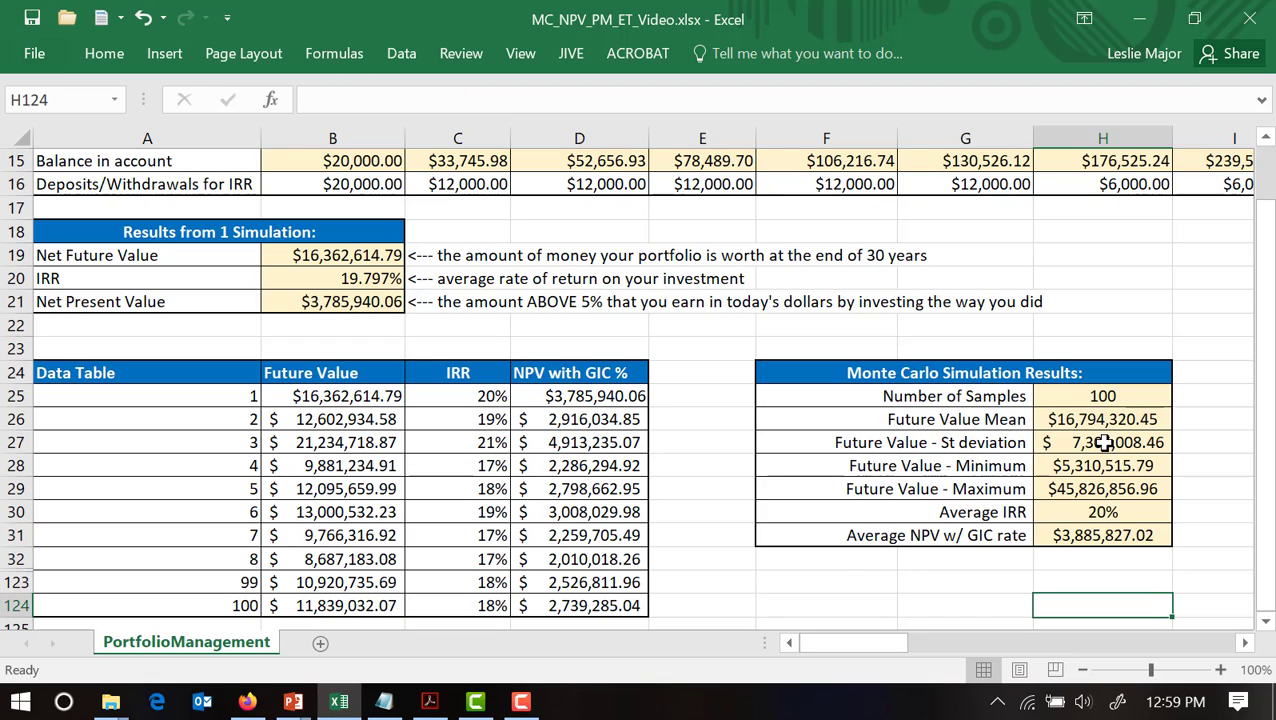
drag(1085, 396, 1074, 533)
click(1072, 574)
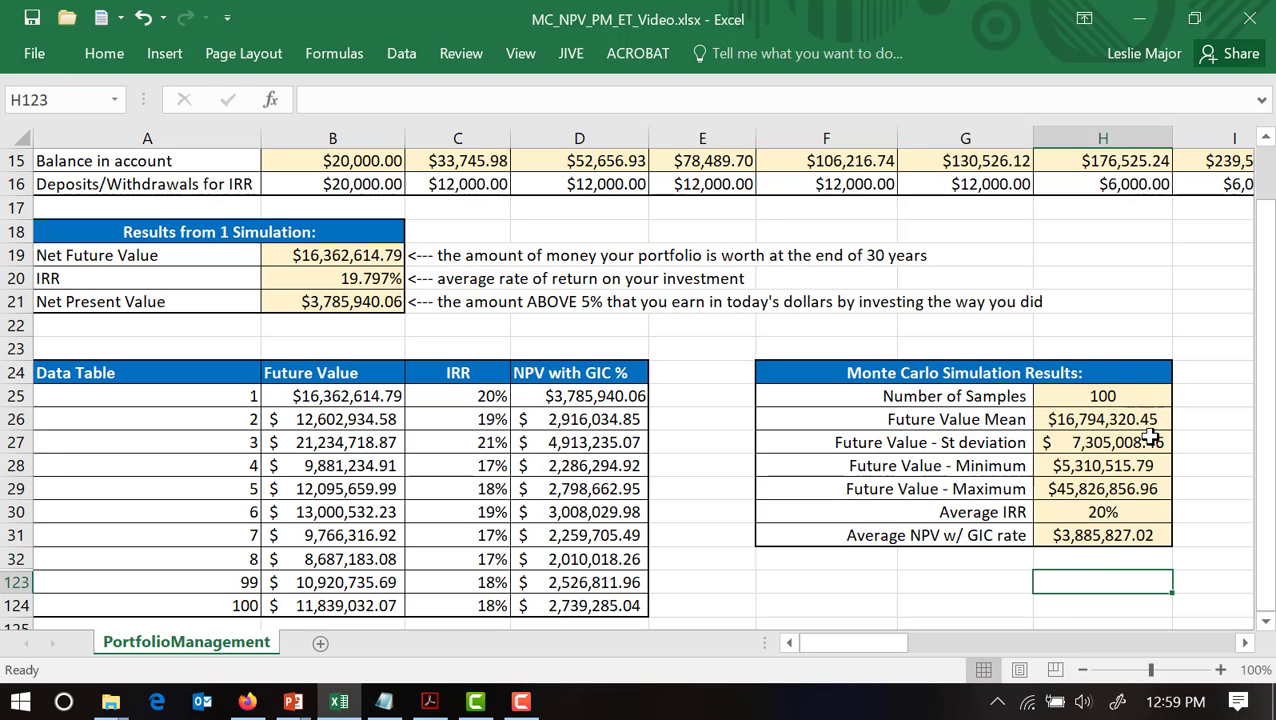
- Set the annual interest rate's mean to 10.5% and its standard deviation to 4.75% in B4:B5
scroll(1150, 437, up, 5)
click(360, 236)
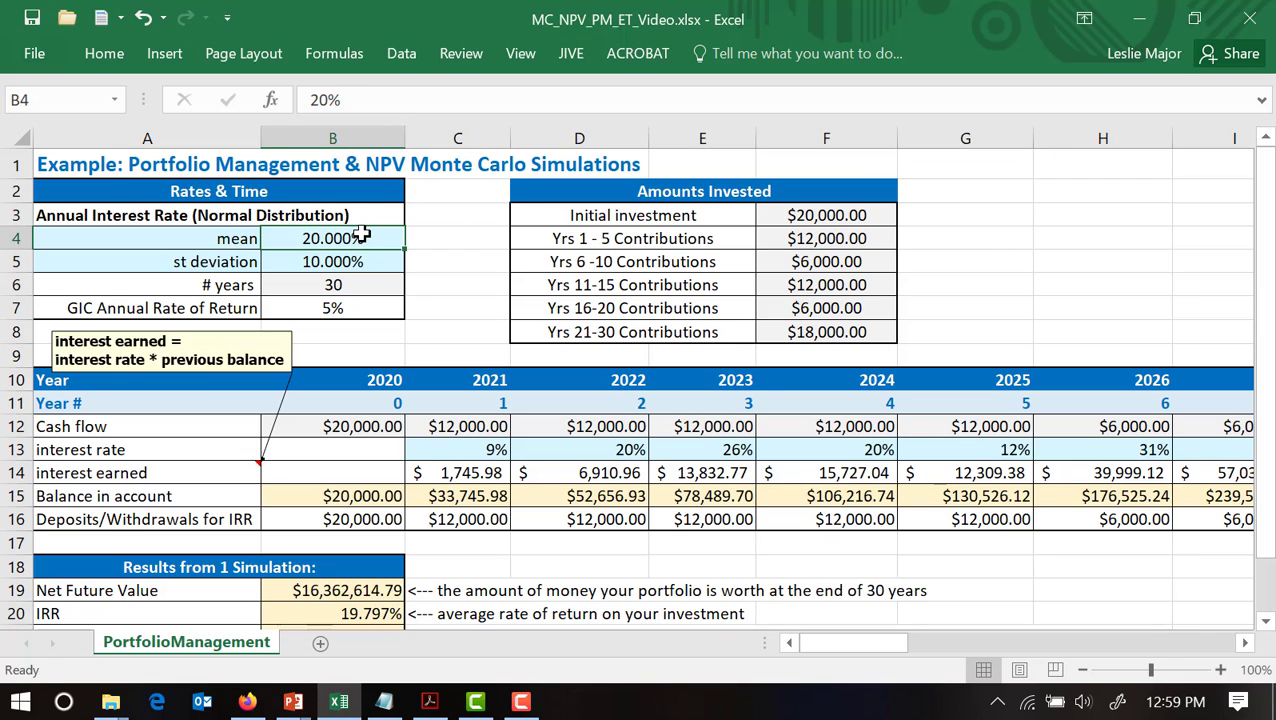
text(10.5)
key(Return)
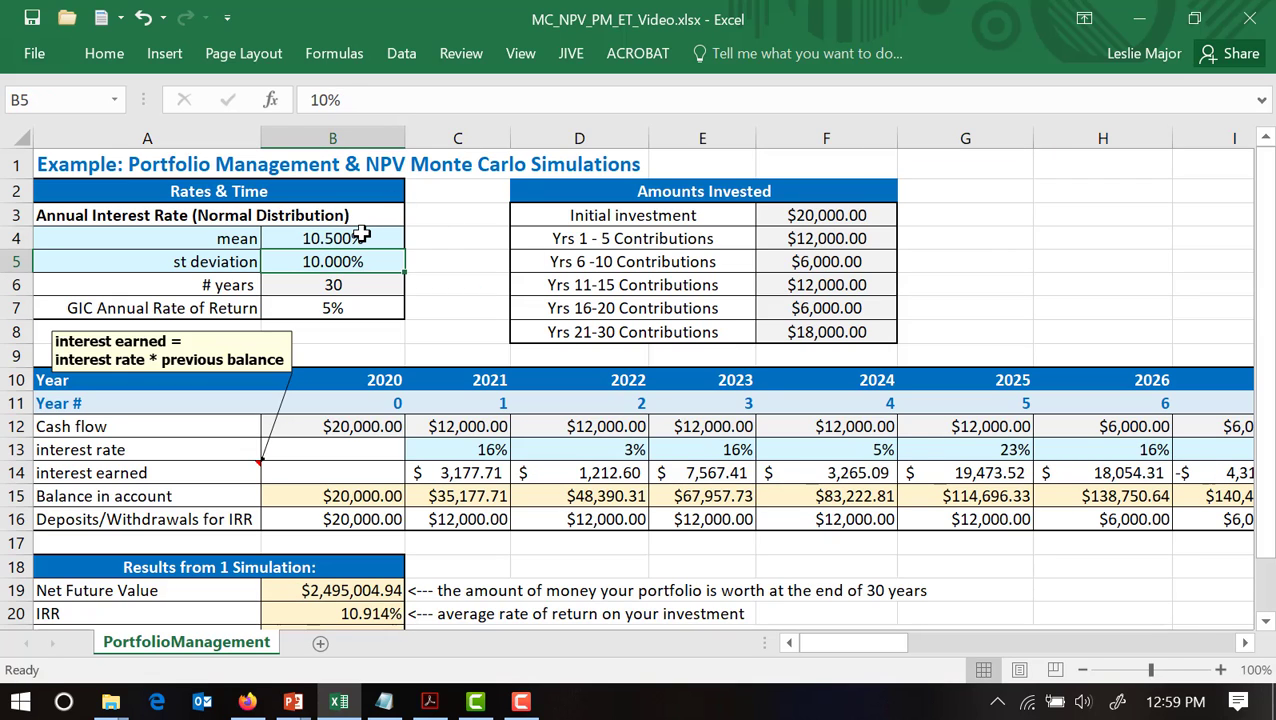
text(4.75)
key(Return)
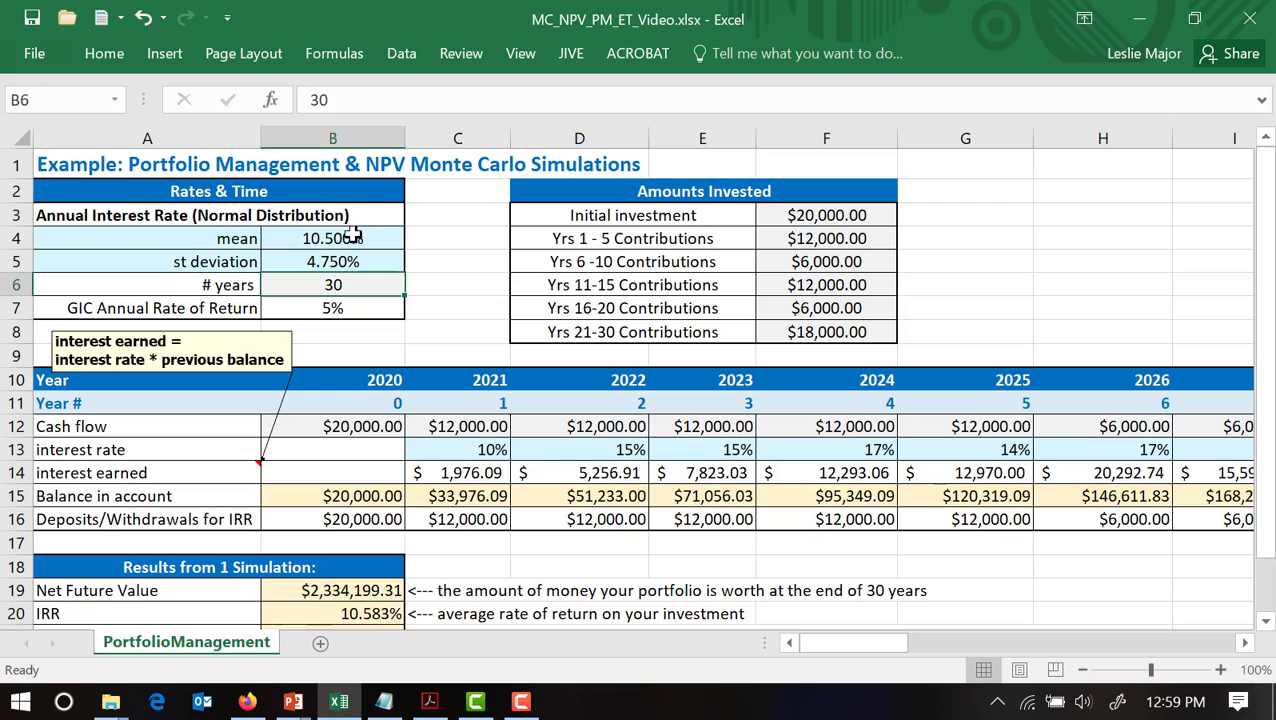
mouse_move(352, 236)
mouse_down()
mouse_move(342, 239)
mouse_move(362, 258)
mouse_up()
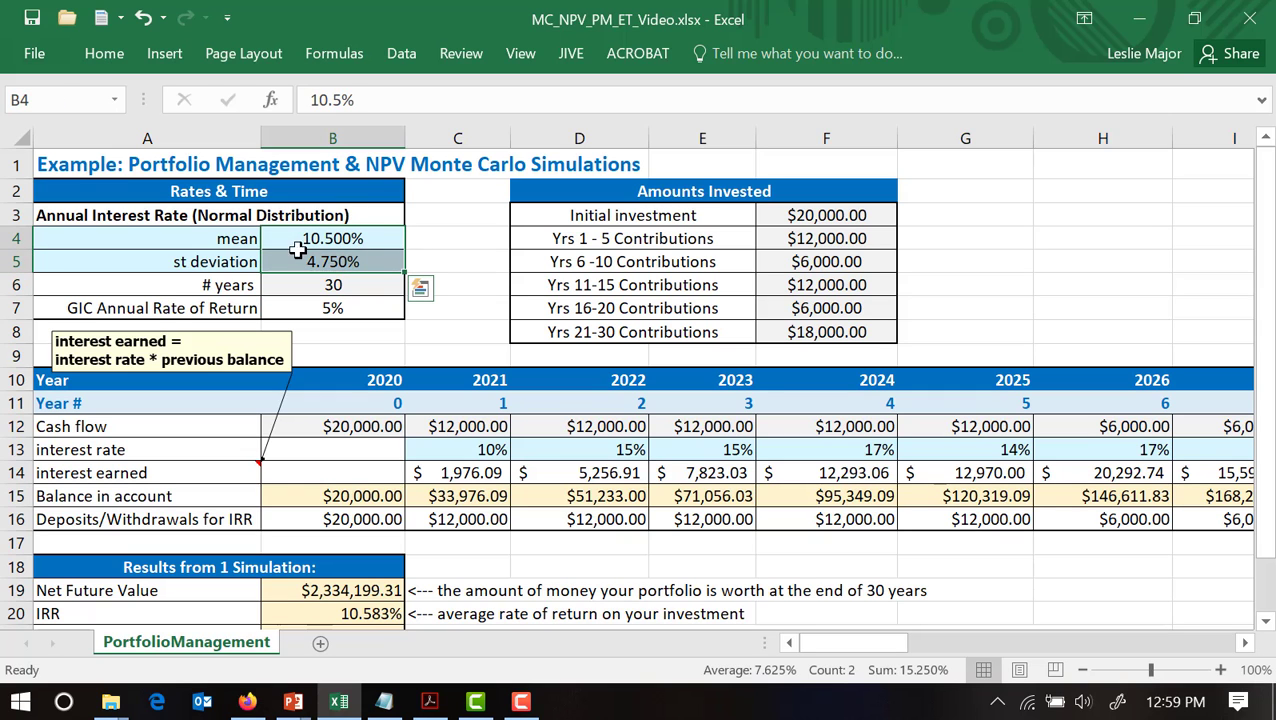
- Examine the recalculated Monte Carlo results, especially the future value minimum and maximum
scroll(459, 263, down, 5)
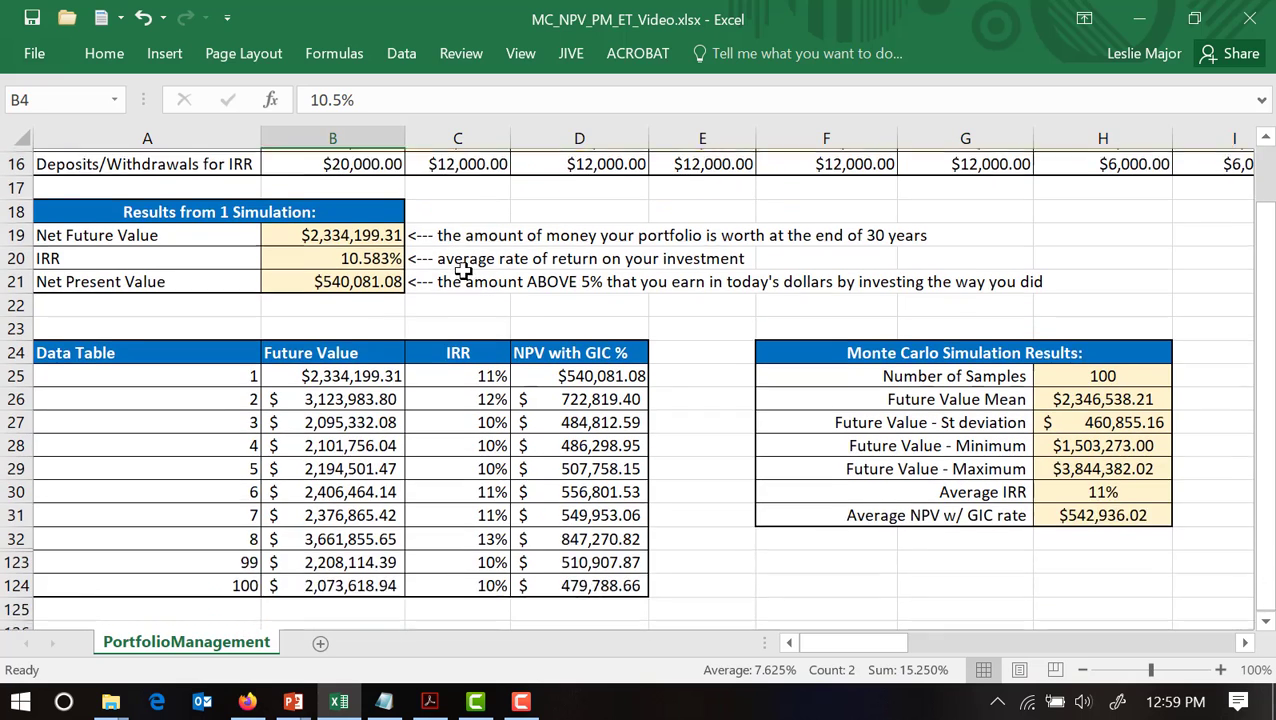
click(903, 578)
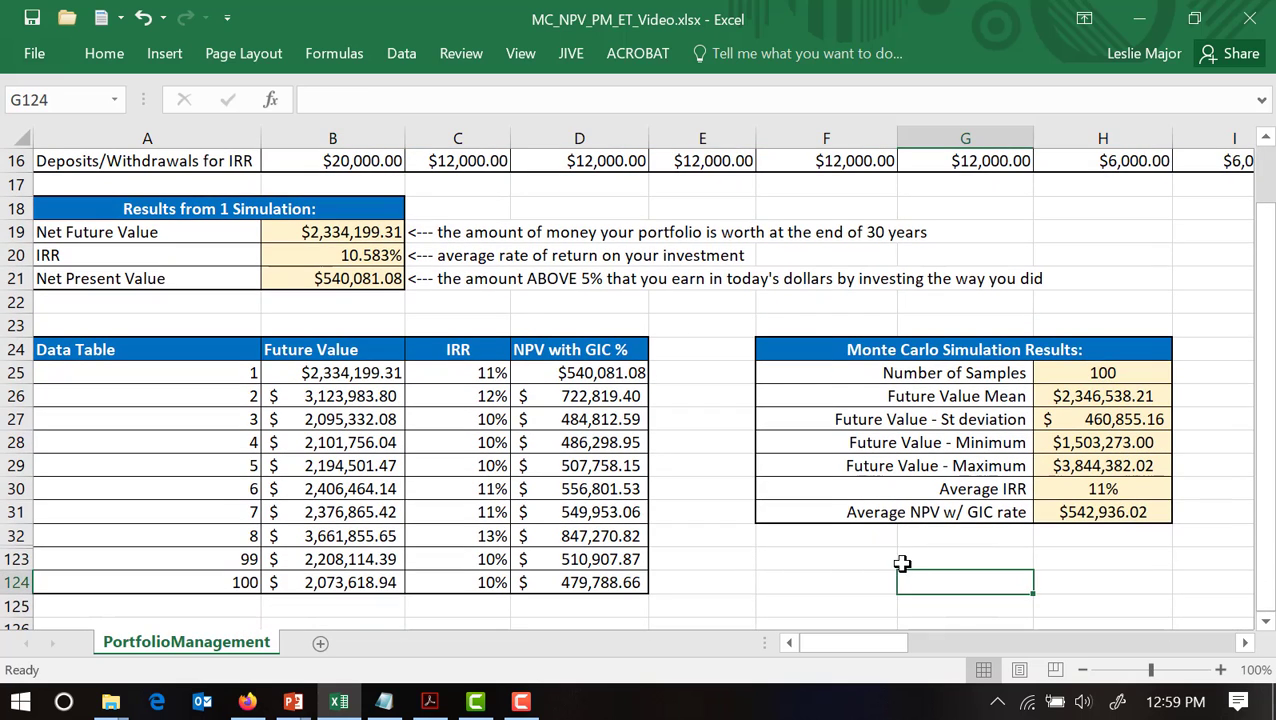
click(930, 562)
click(1123, 582)
drag(1075, 512, 1075, 376)
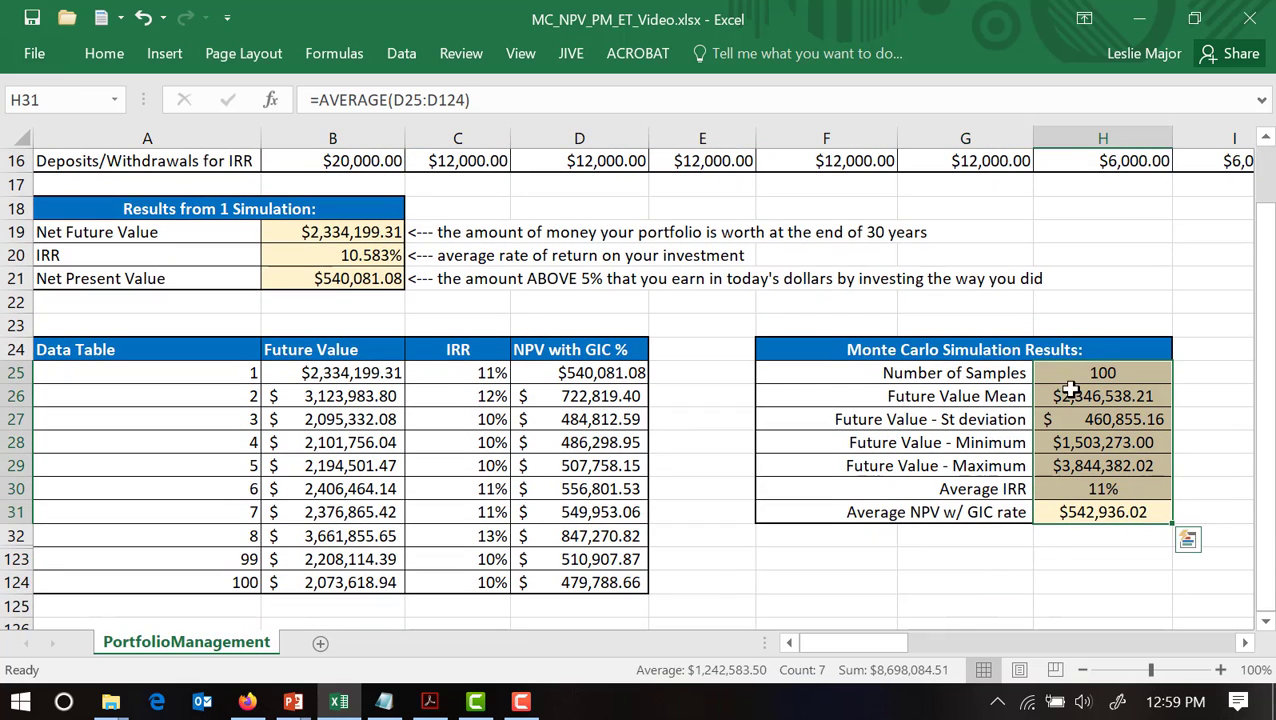
click(1048, 442)
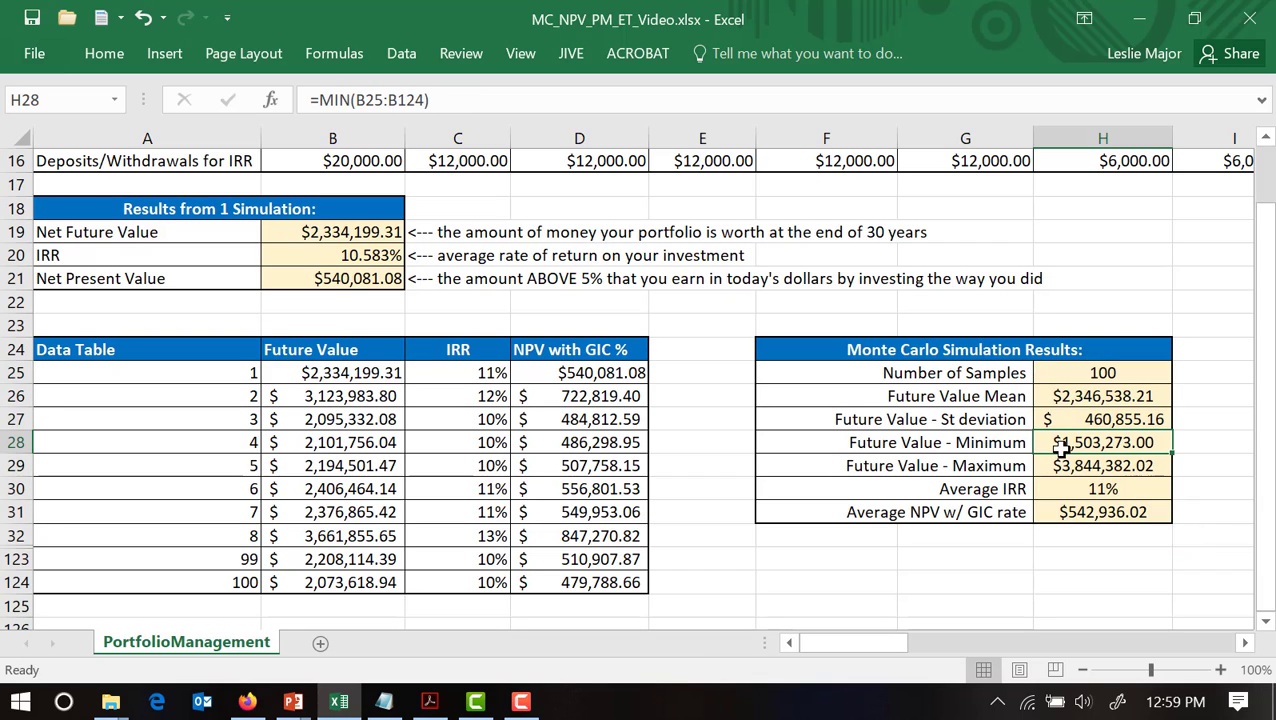
click(1057, 466)
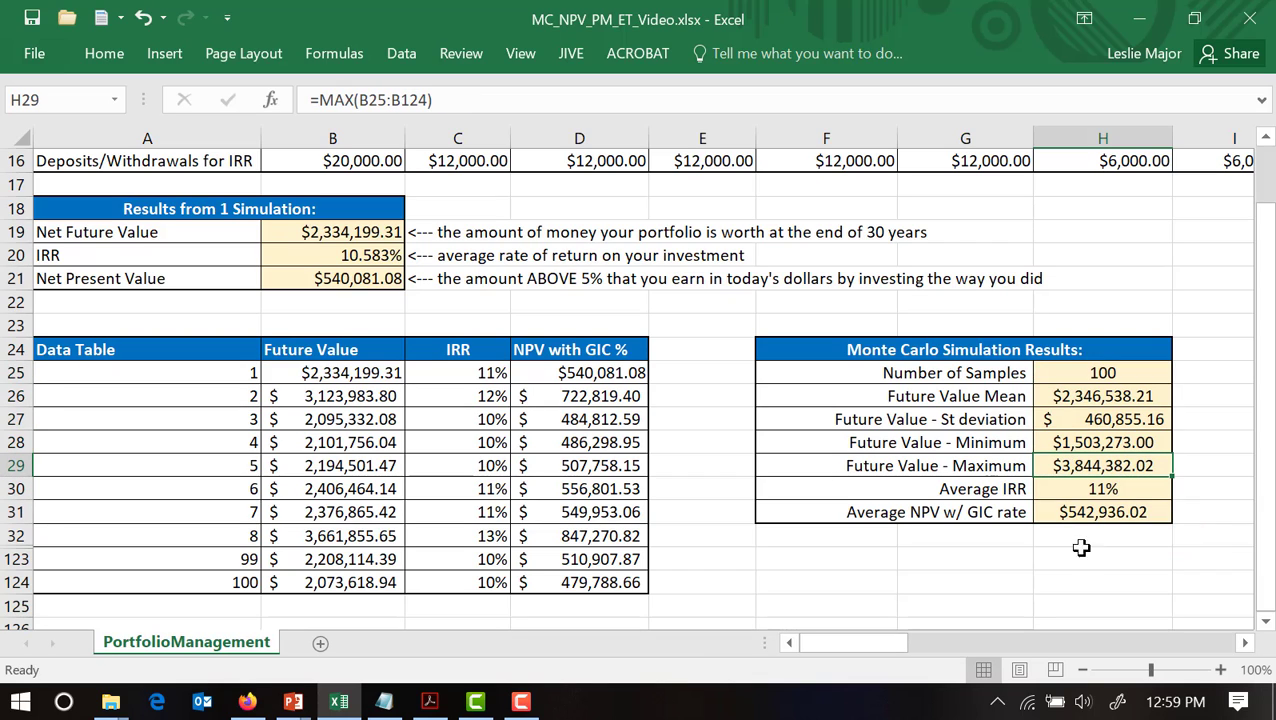
drag(1068, 442, 1070, 470)
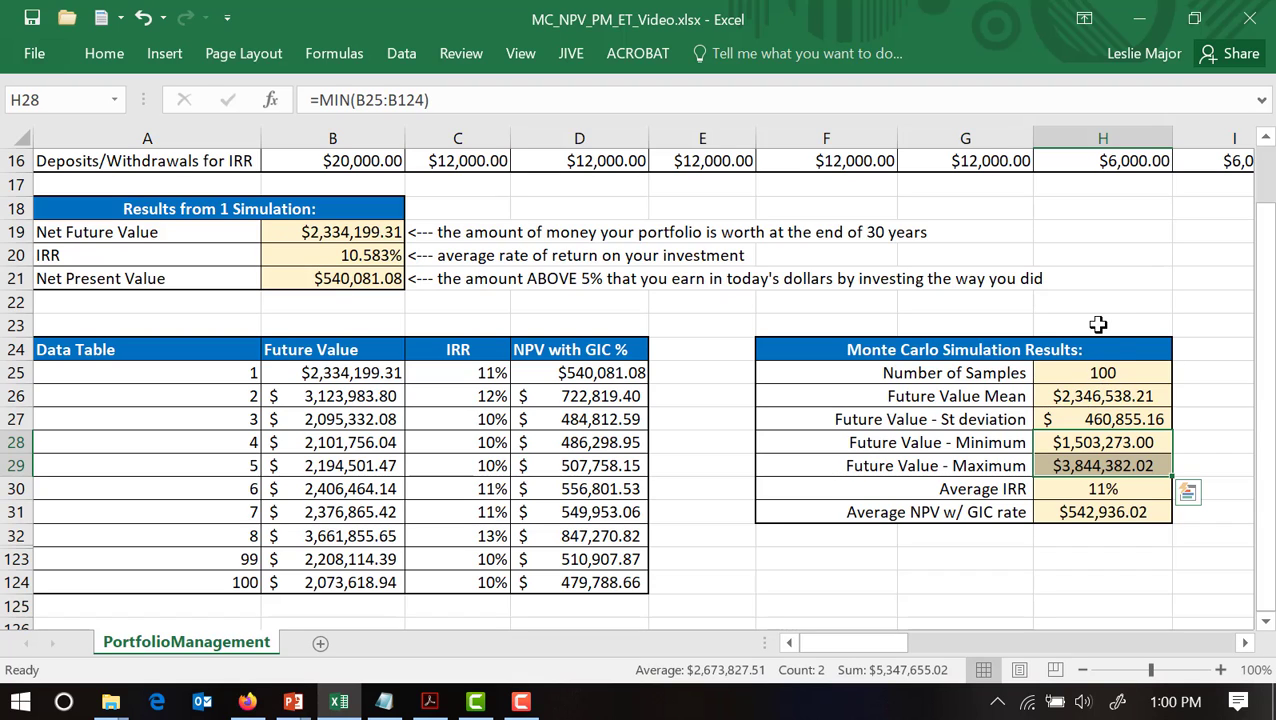
click(1212, 374)
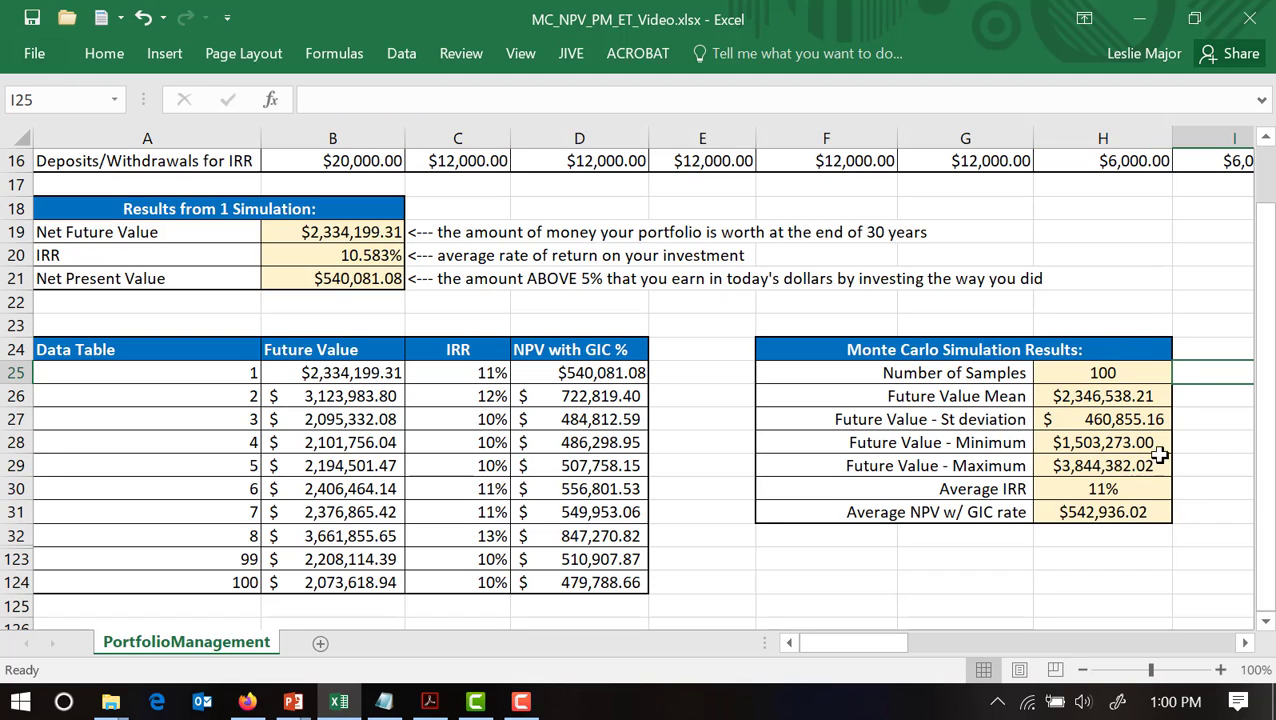
- Review the interest rate mean and standard deviation and the yearly contributions, and compare them with the Future Value Mean
scroll(1098, 460, up, 5)
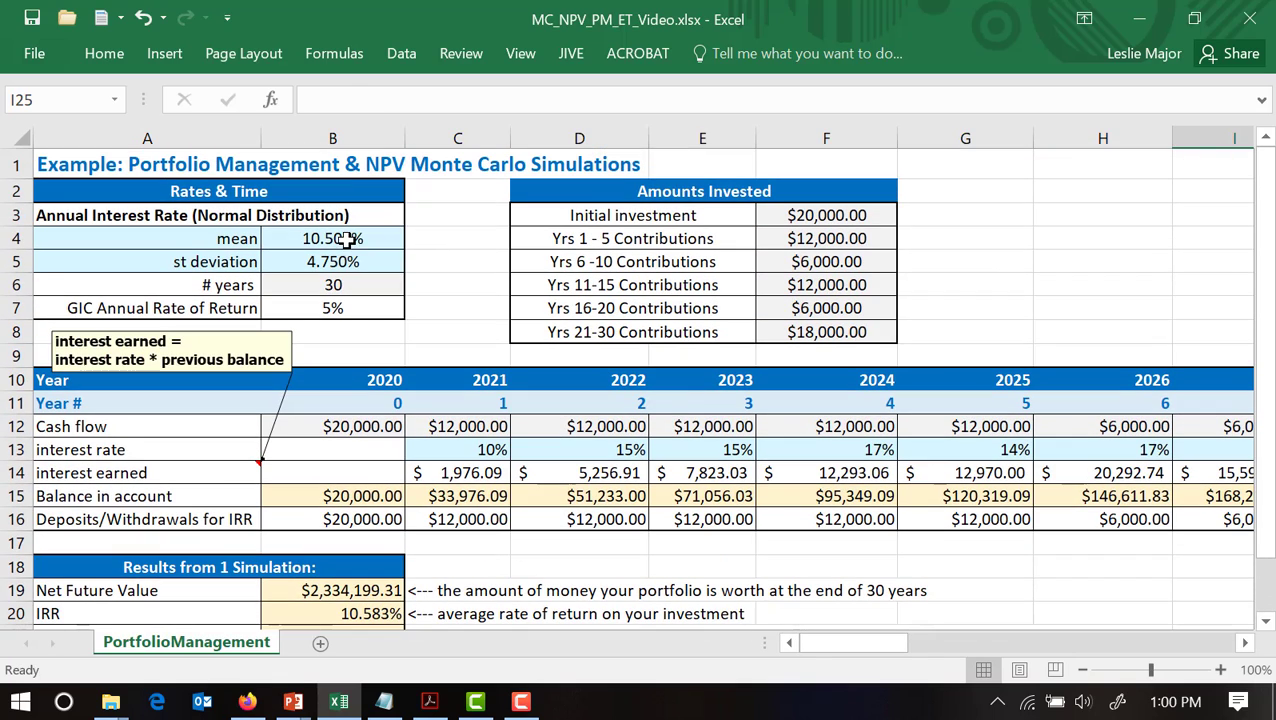
drag(343, 238, 340, 254)
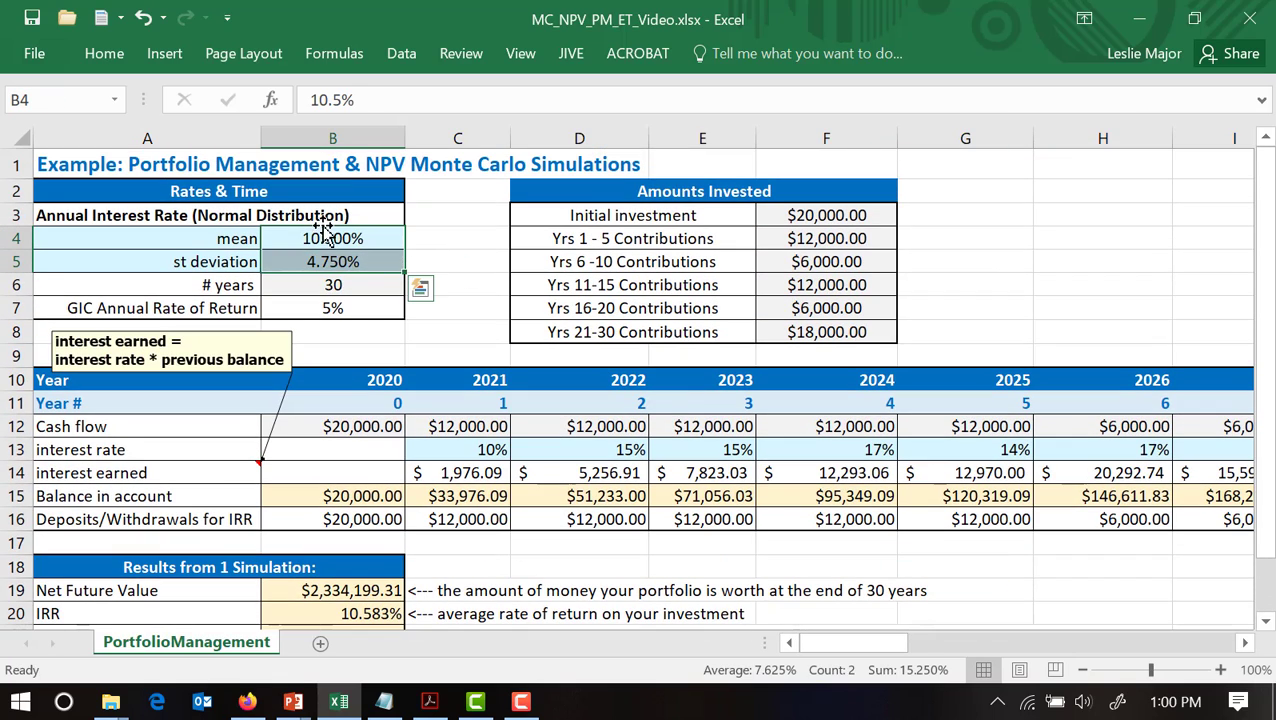
scroll(705, 362, down, 2)
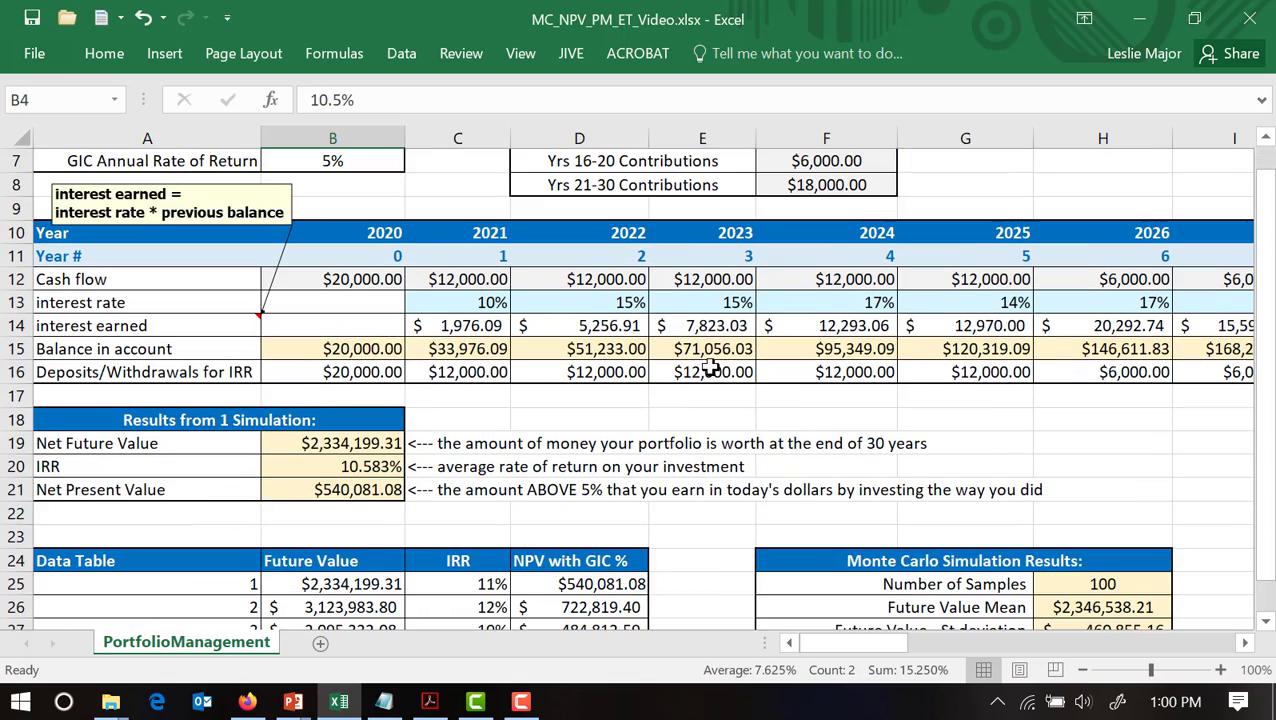
scroll(711, 367, down, 2)
scroll(1080, 462, up, 4)
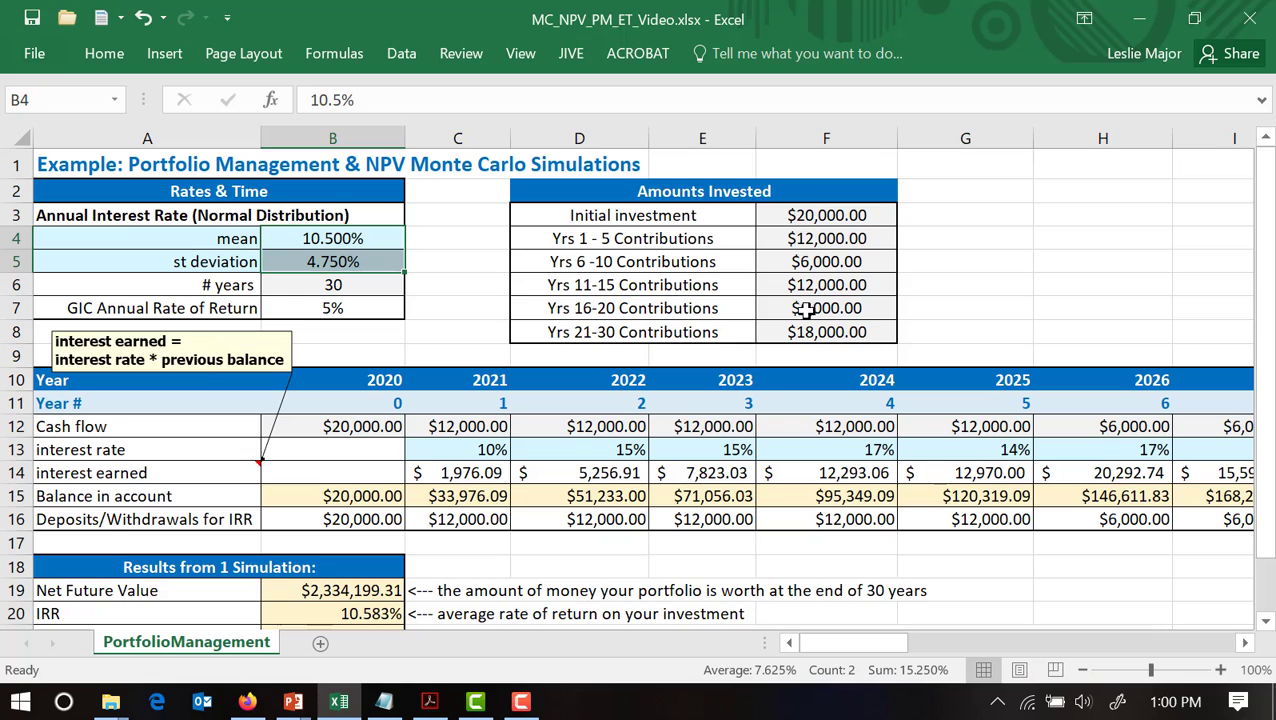
drag(806, 332, 802, 248)
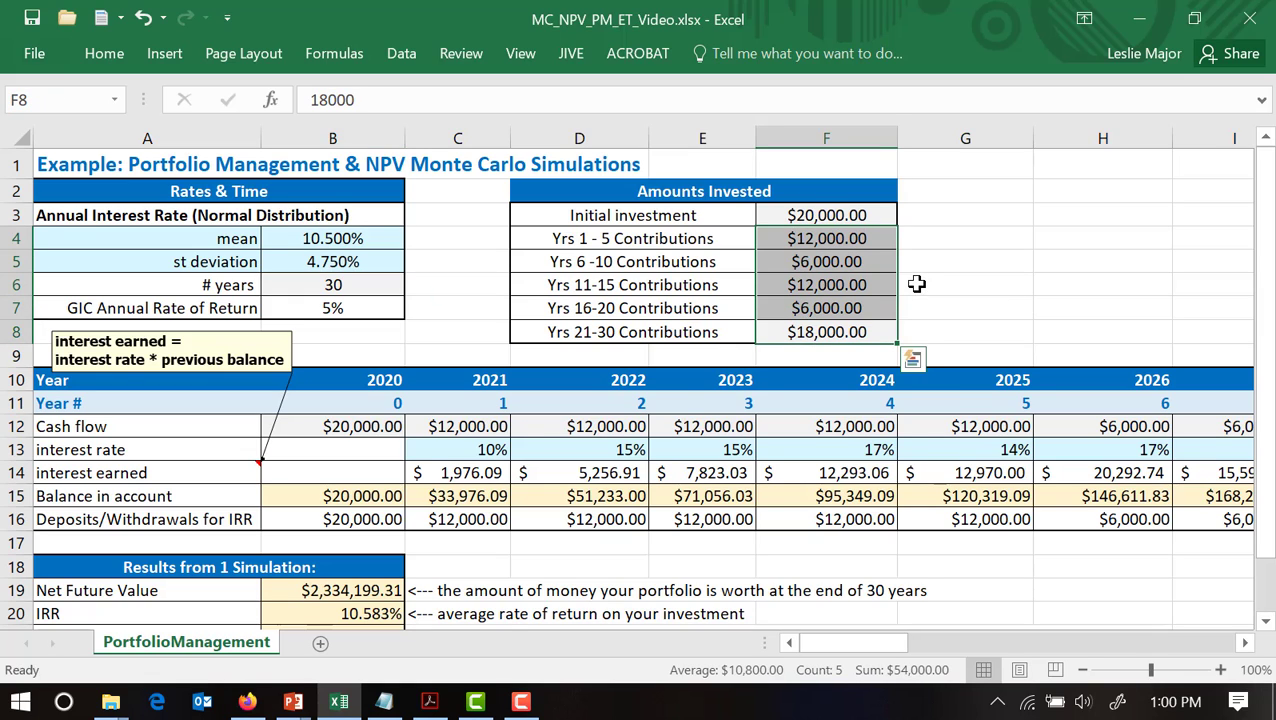
scroll(920, 300, down, 3)
scroll(1085, 487, down, 1)
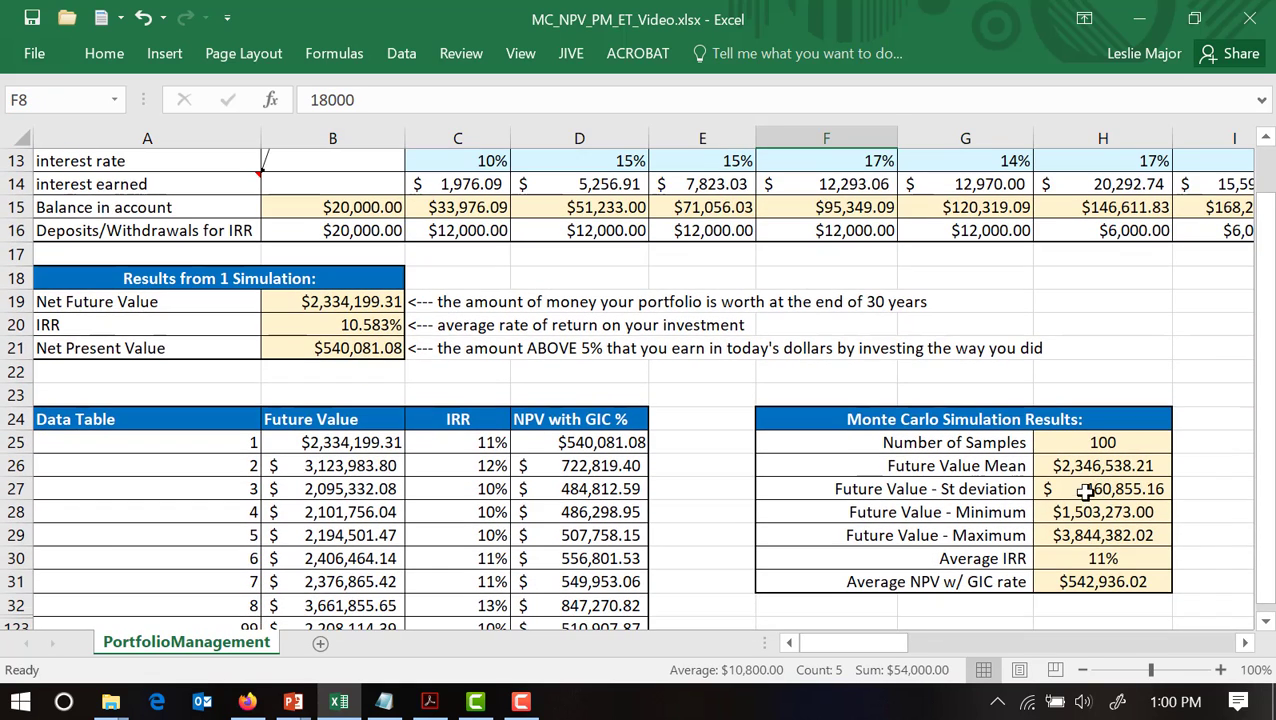
click(1077, 474)
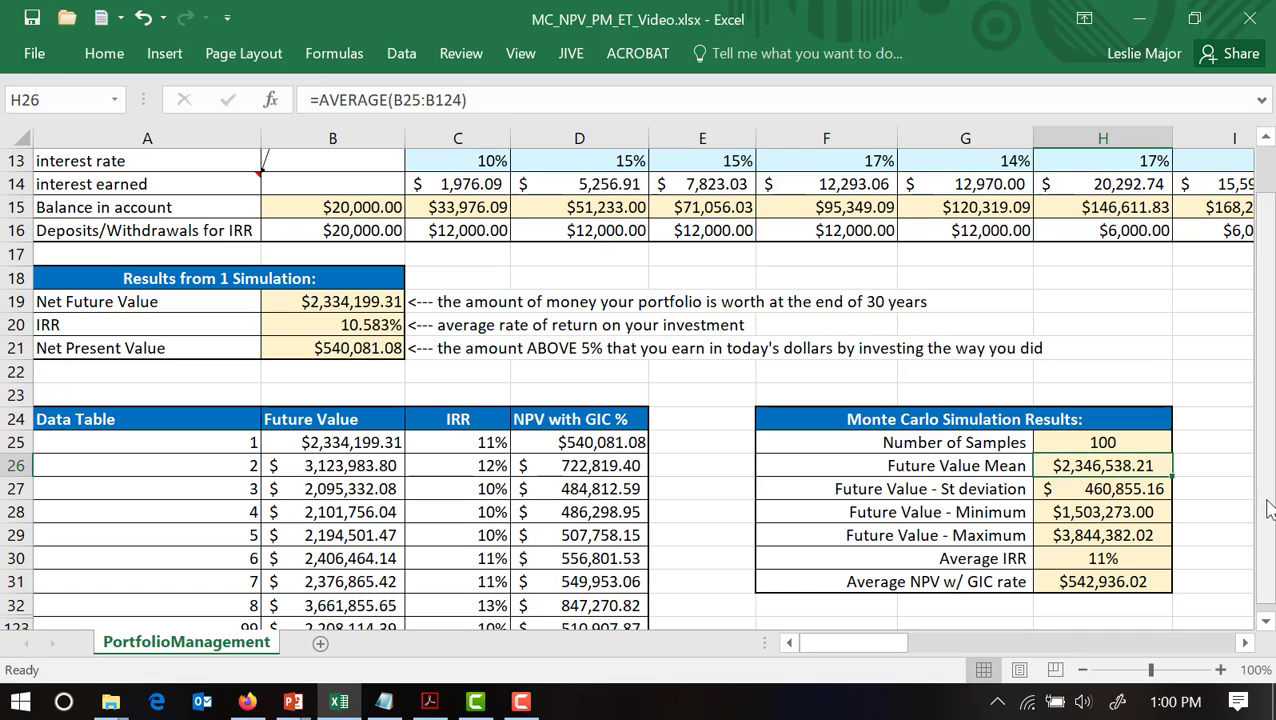